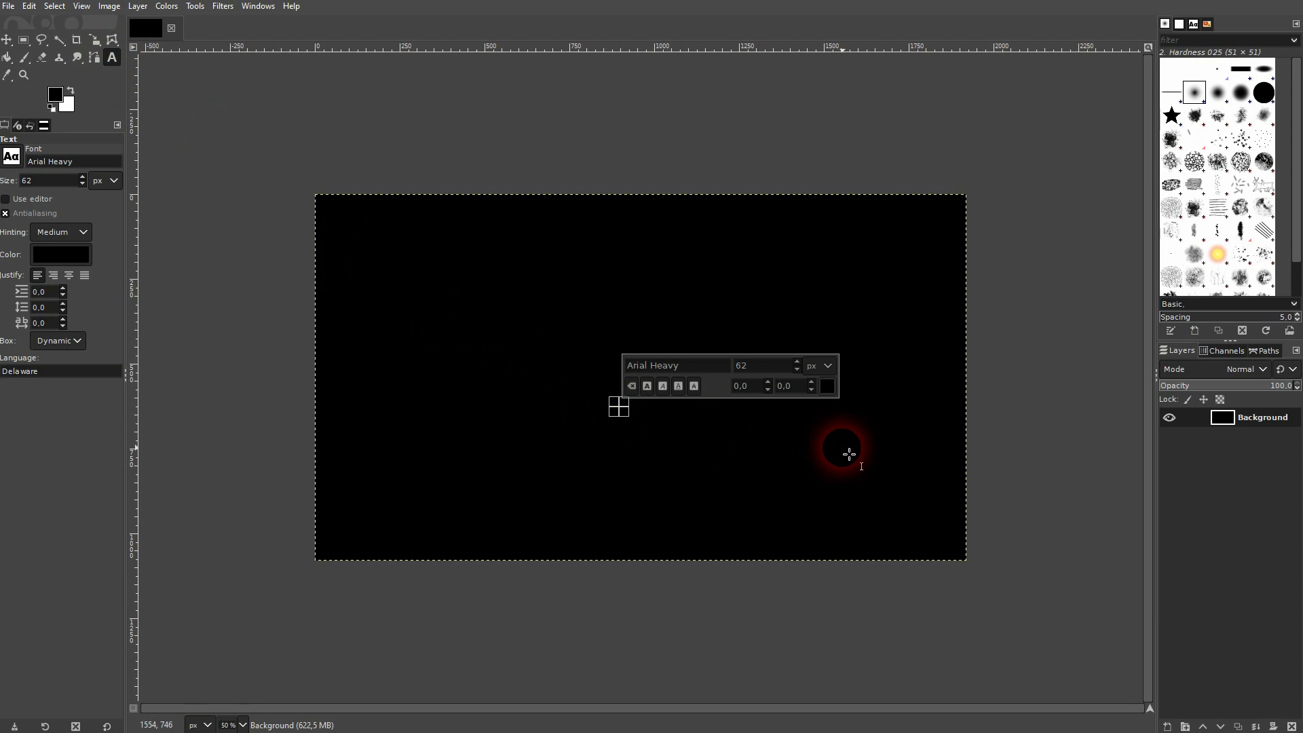
Enter the text DESIGN in 62 px Arial Heavy on the black canvas and colour it white
type("DESIGN")
key("ctrl+a")
left_click(827, 386)
left_click(716, 350)
left_click_drag(716, 349, 622, 283)
left_click(874, 505)
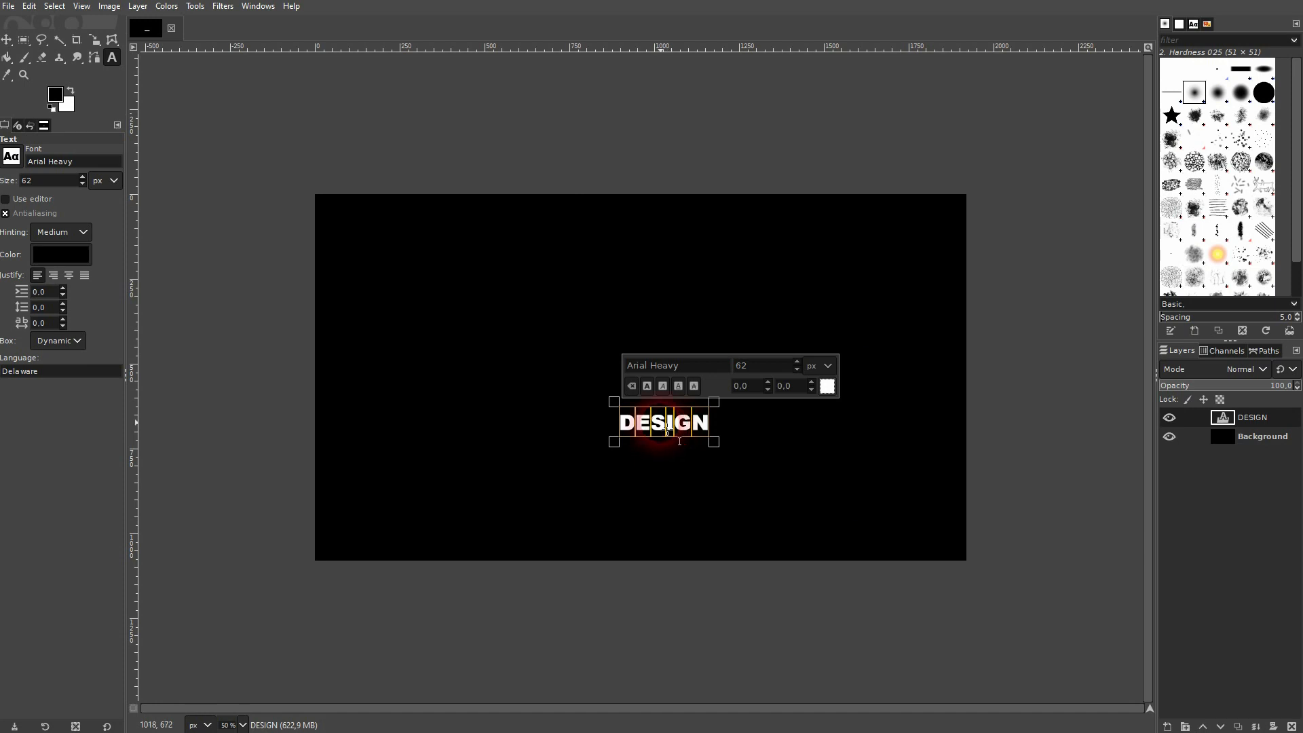
Replace the wording of the white text with YOUTUBE in capitals
type("Y")
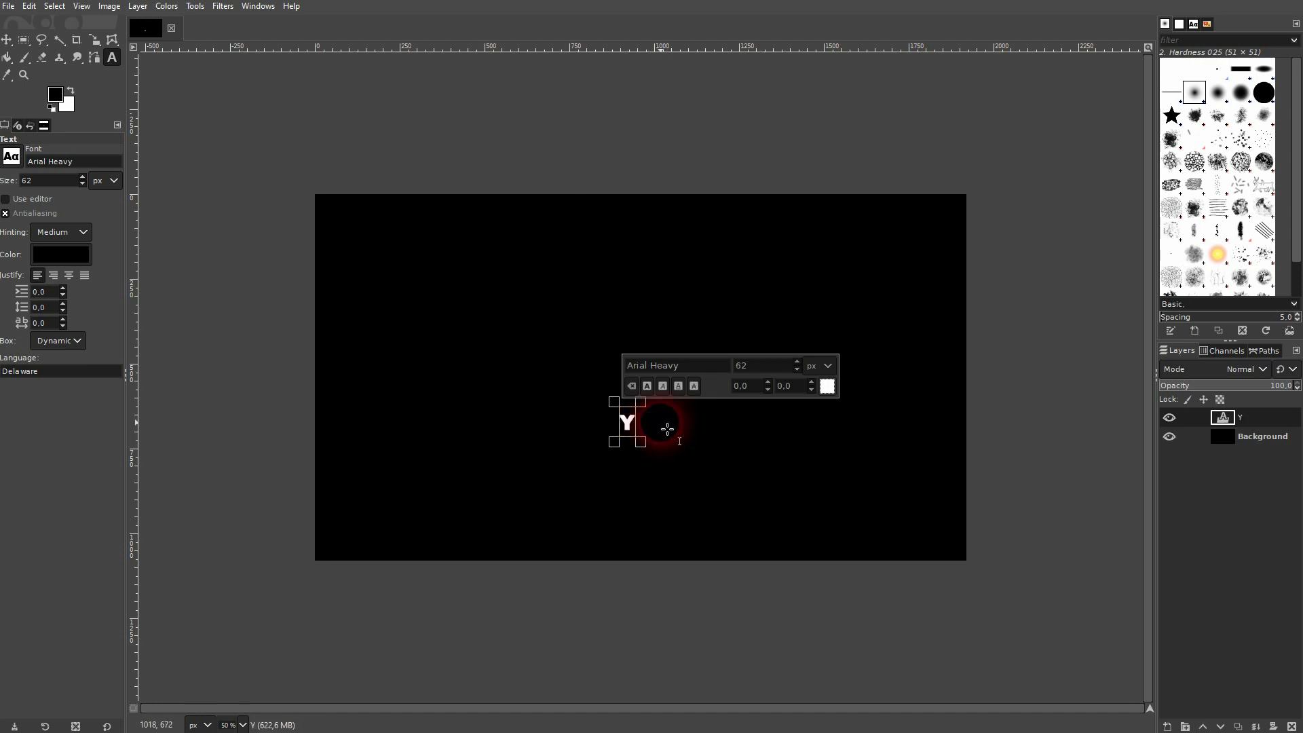
type("ouTube")
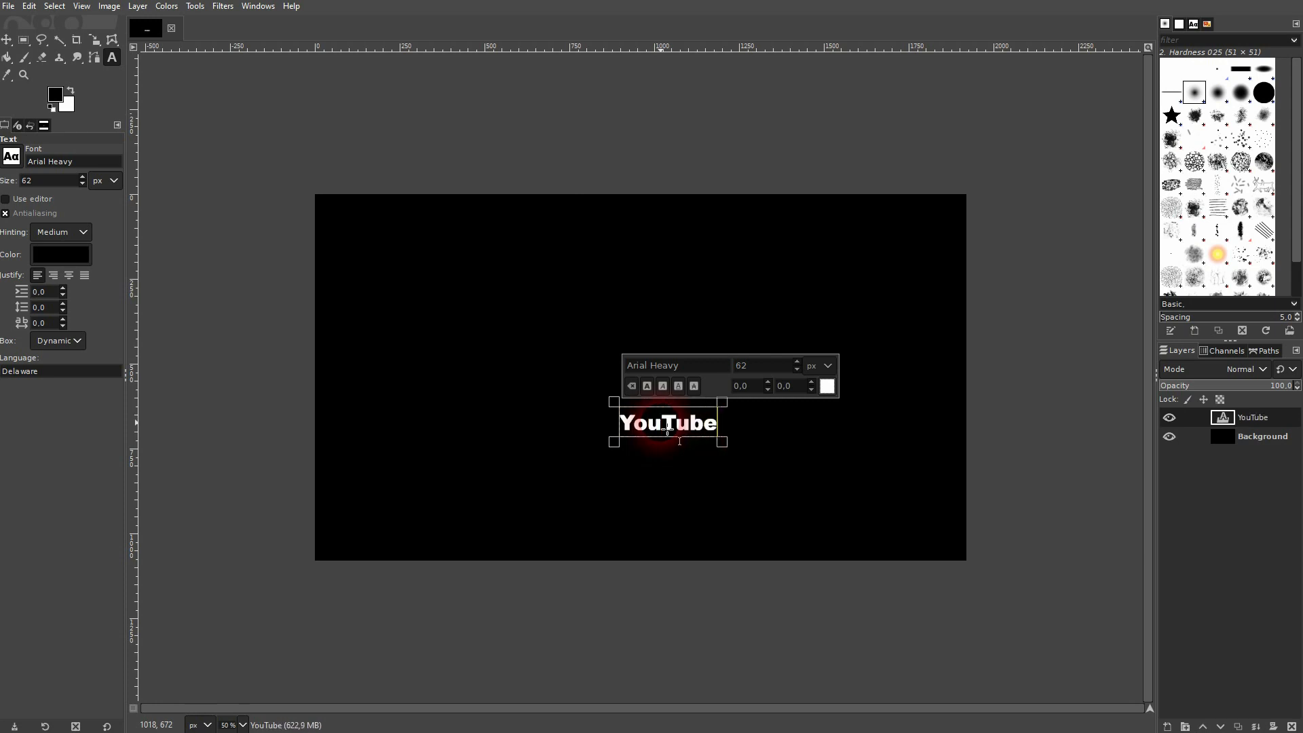
double_click(696, 421)
type("YOUTUBE")
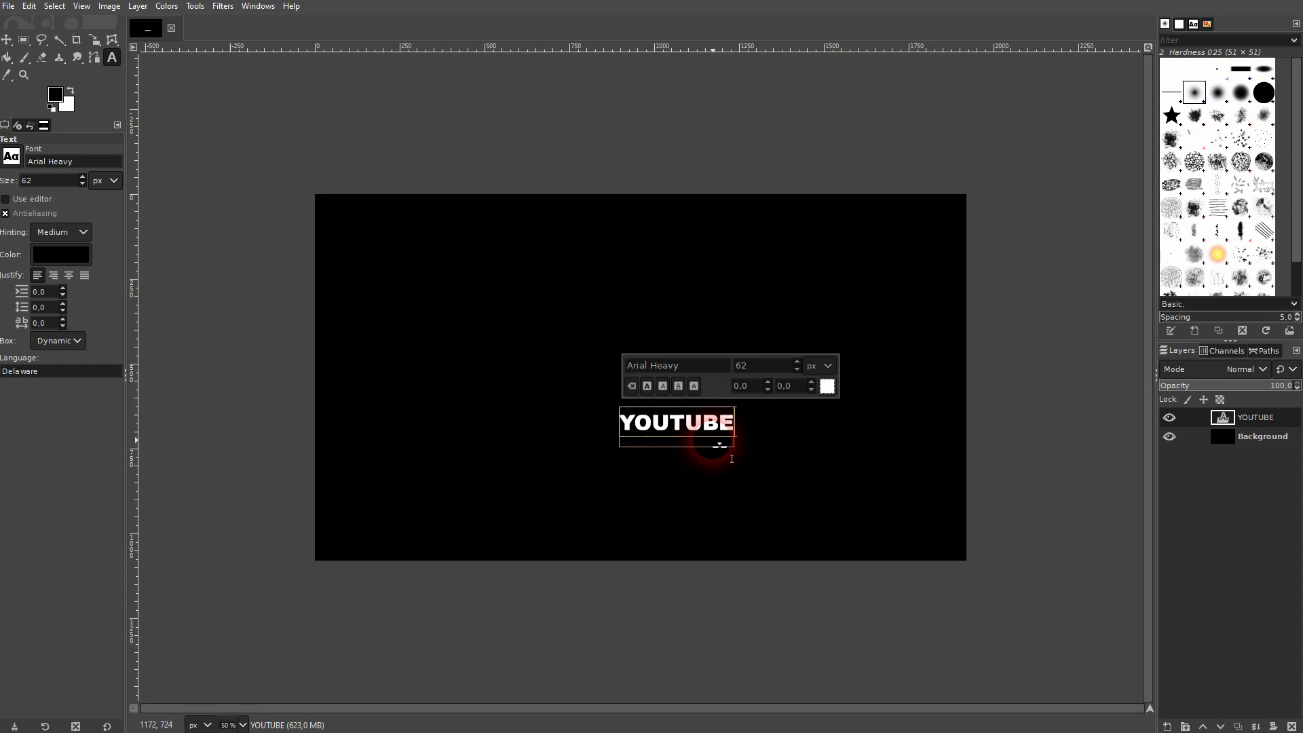
Set the font size of the YOUTUBE text to 200 px
key("ctrl+a")
left_click_drag(770, 370, 728, 372)
type("200")
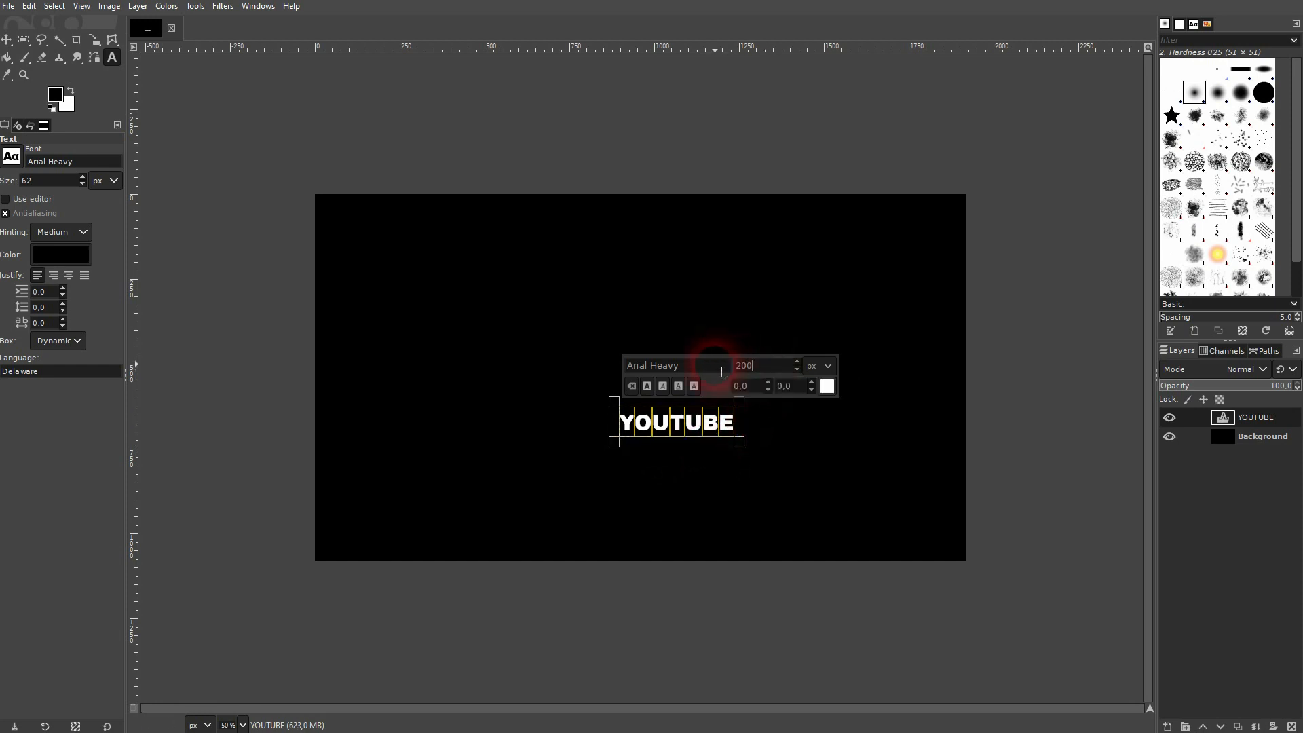
key("Return")
Centre the YOUTUBE text horizontally and vertically relative to the image
left_click(6, 39)
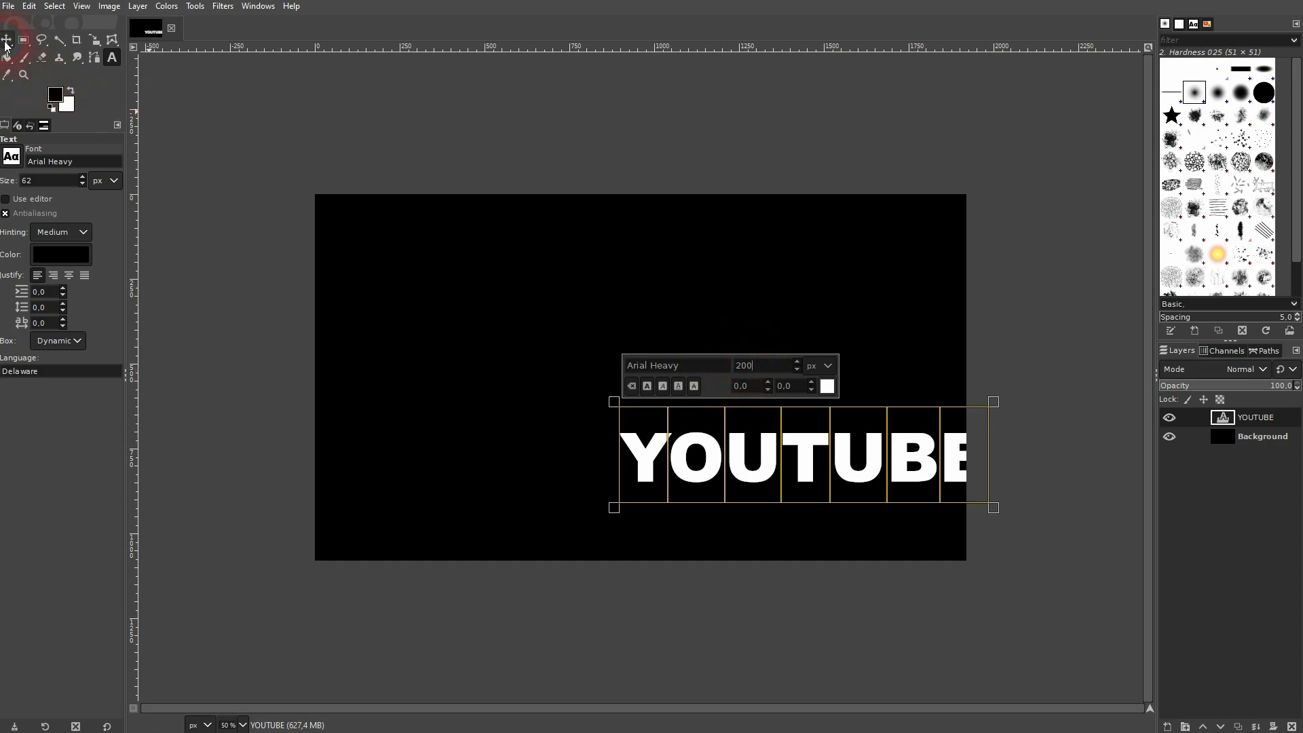
right_click(7, 40)
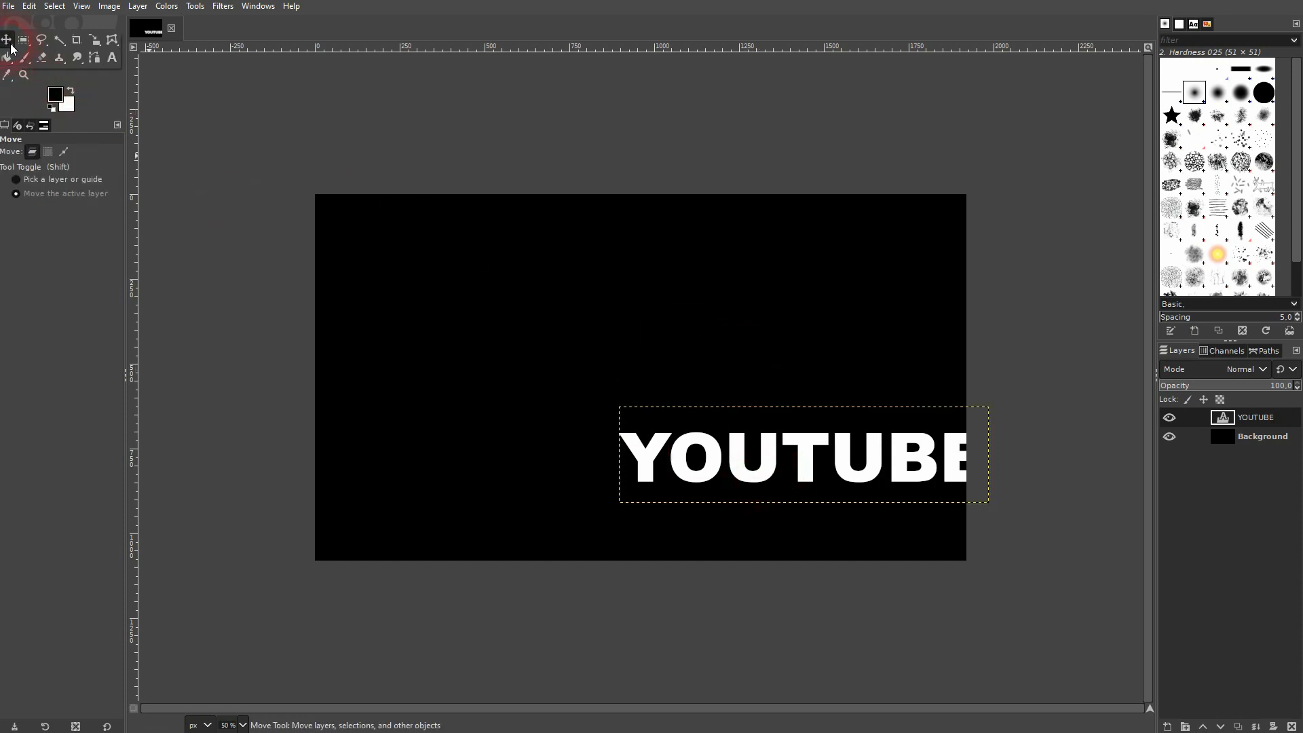
left_click(54, 59)
left_click(807, 473)
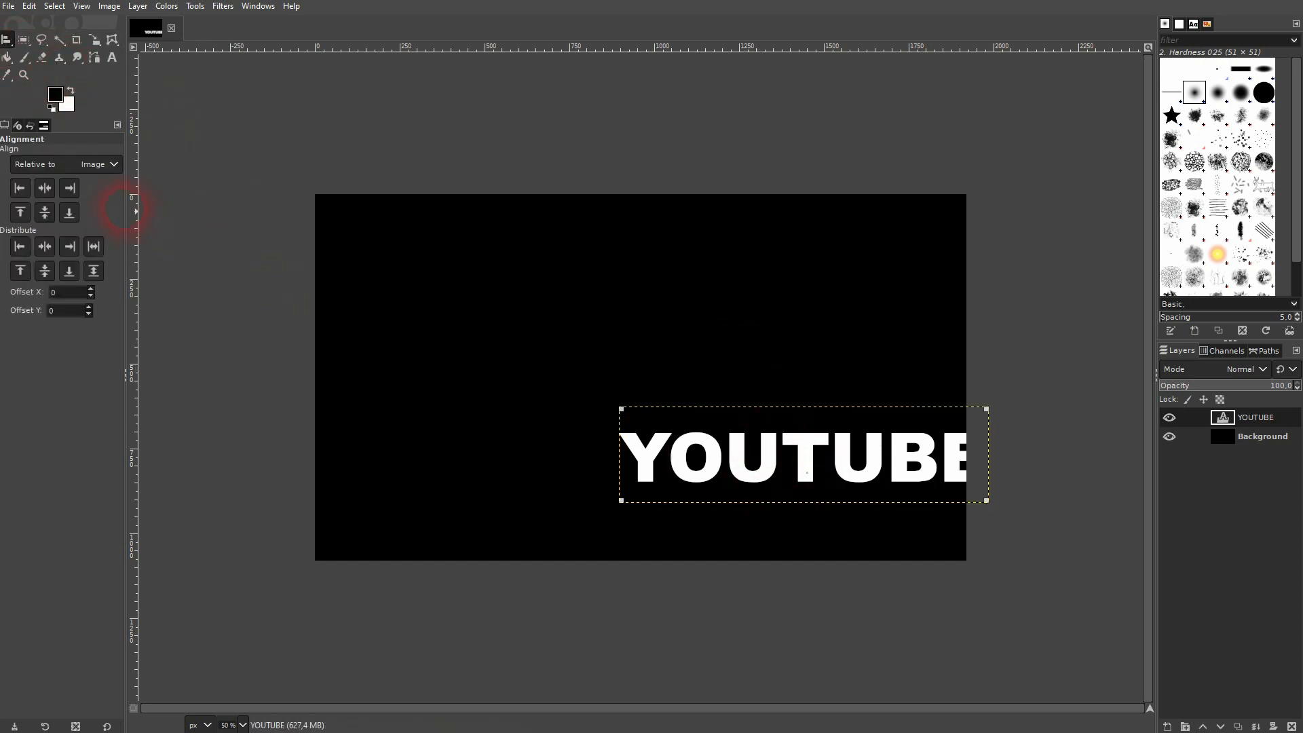
left_click(45, 189)
left_click(47, 216)
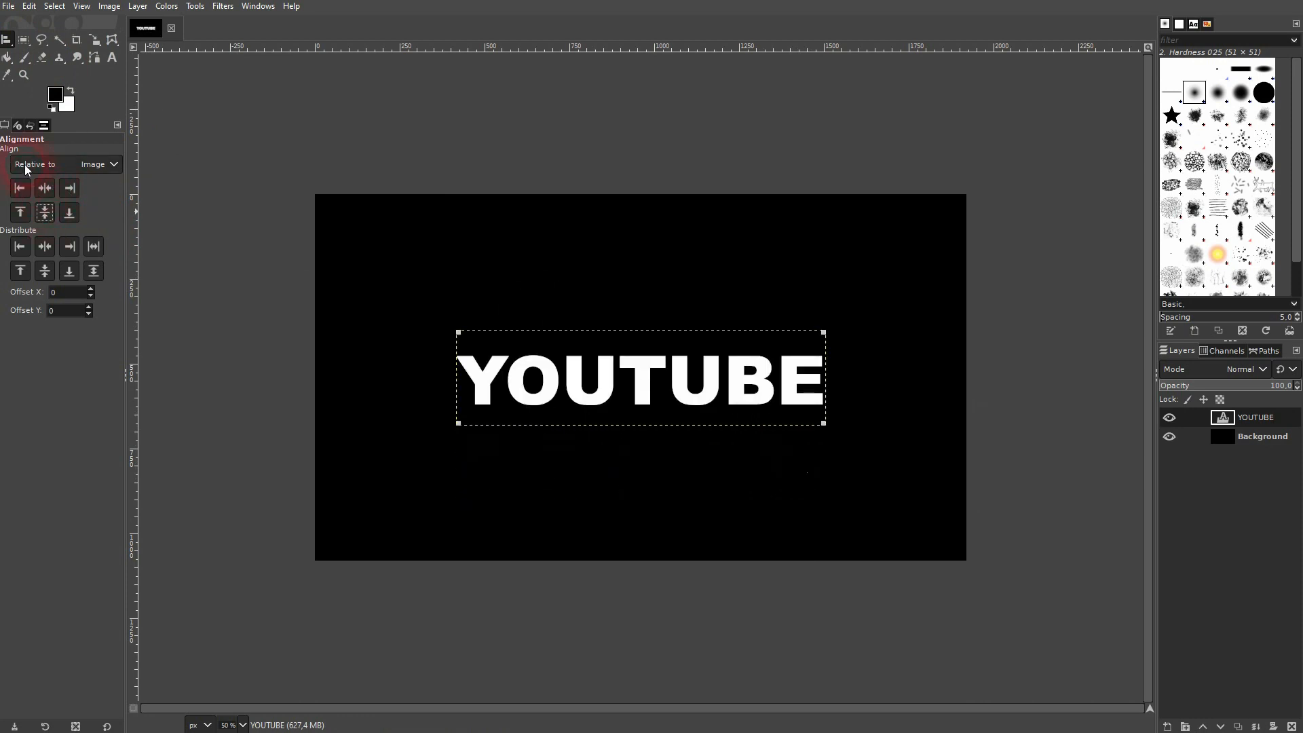
Set the font size of the YOUTUBE text to 250 px
left_click(112, 58)
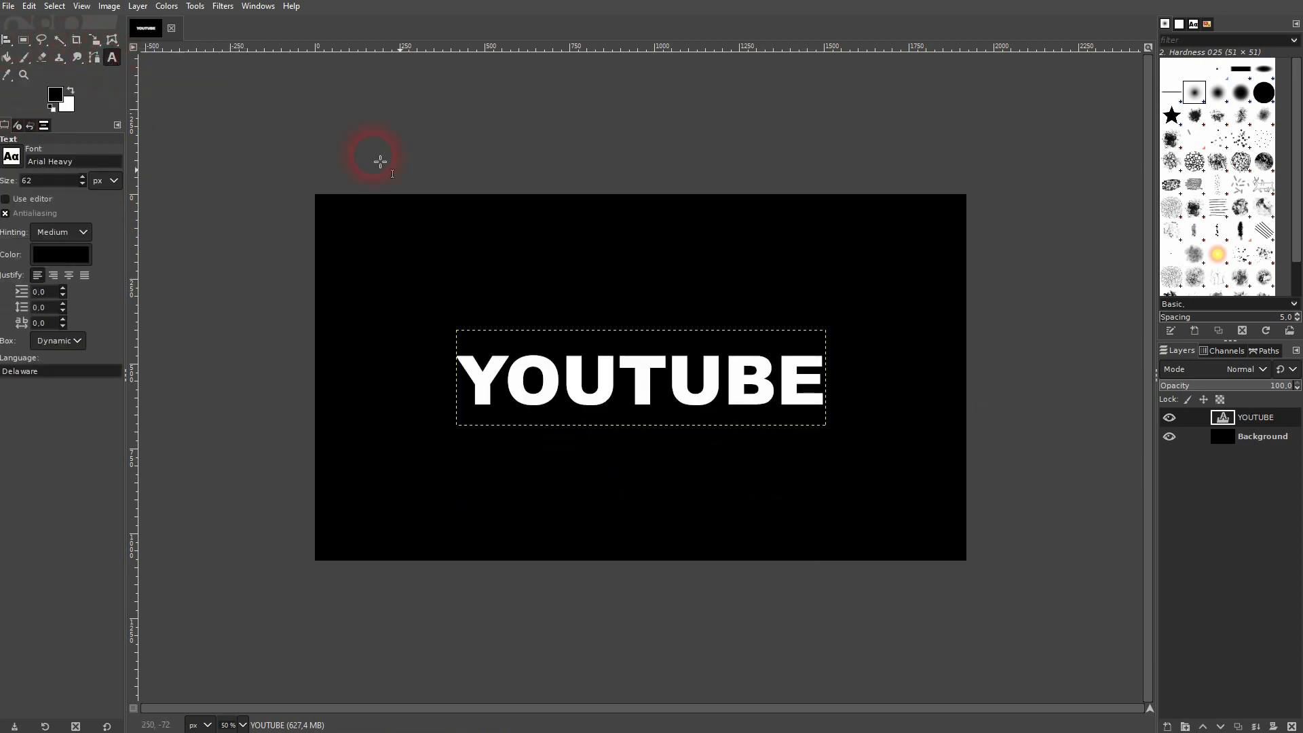
left_click(641, 397)
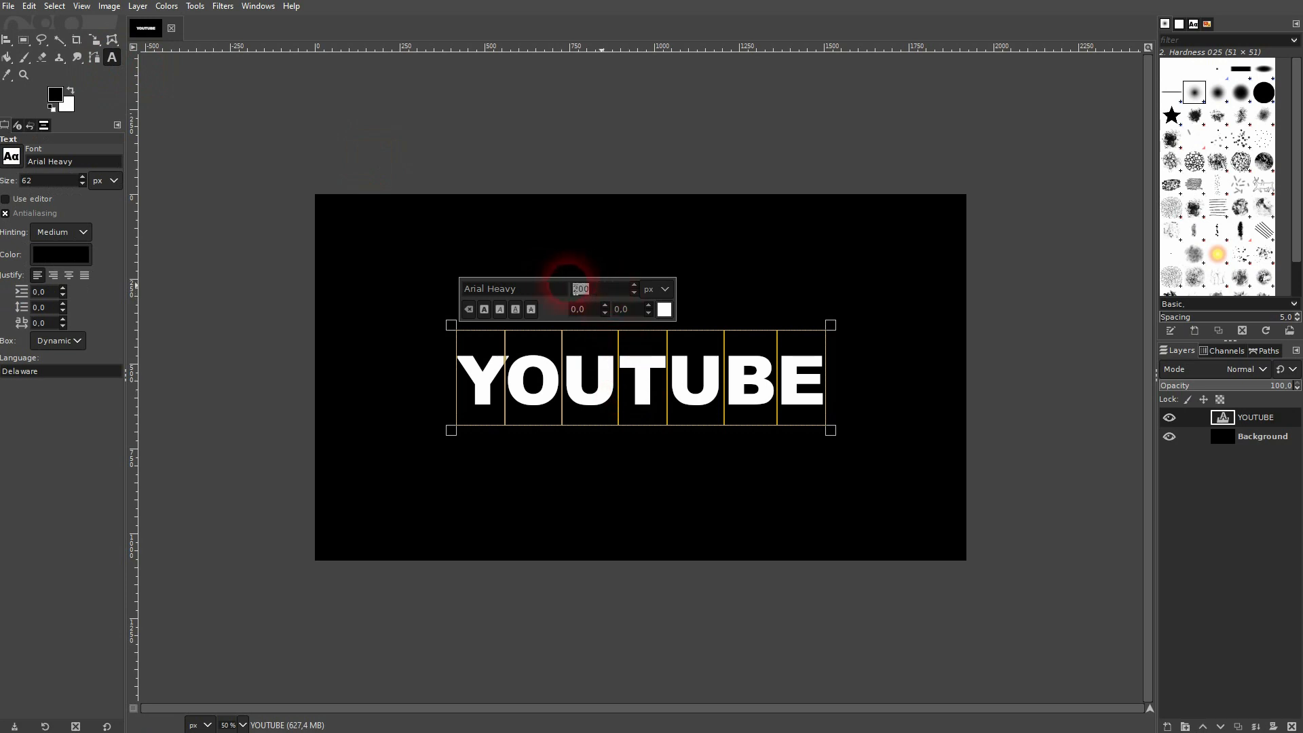
type("250")
key("Return")
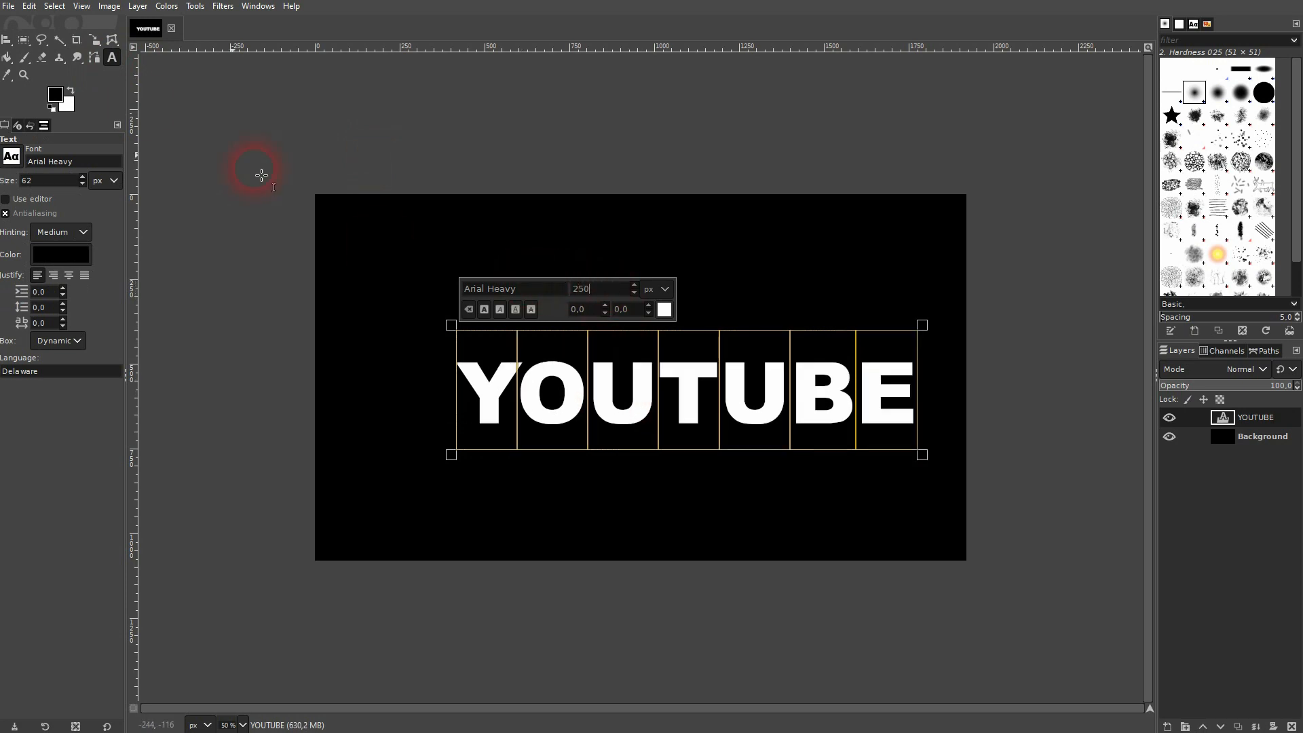
Align the resized YOUTUBE text to the image's horizontal and vertical centre, and return to the Move tool
left_click(6, 40)
left_click(592, 353)
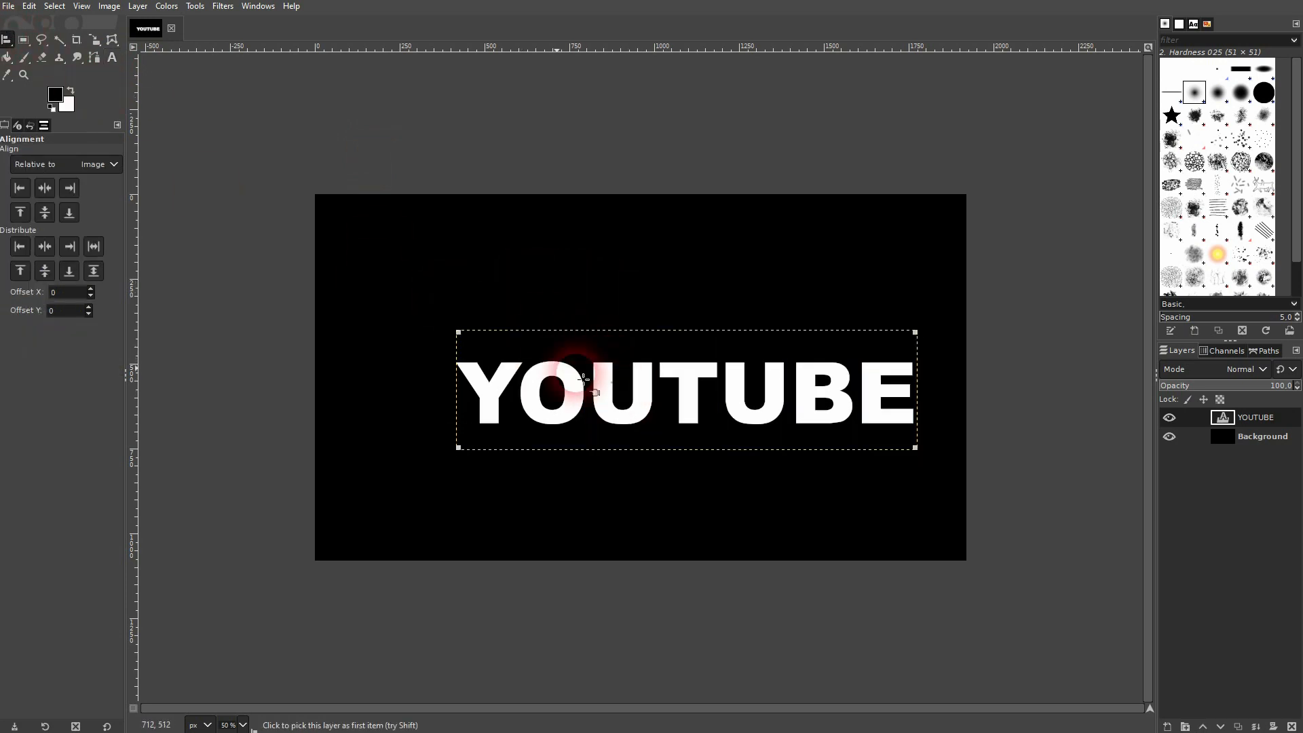
left_click(47, 189)
left_click(45, 213)
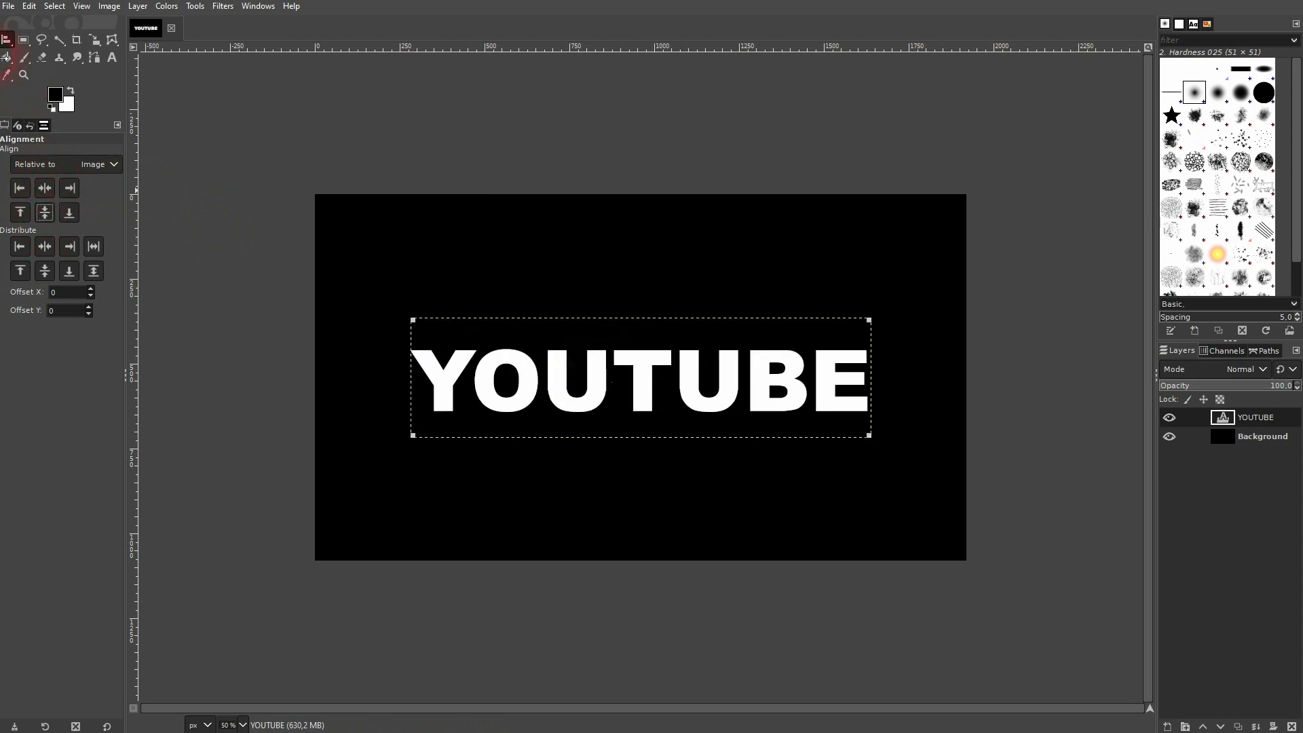
right_click(7, 41)
left_click(51, 45)
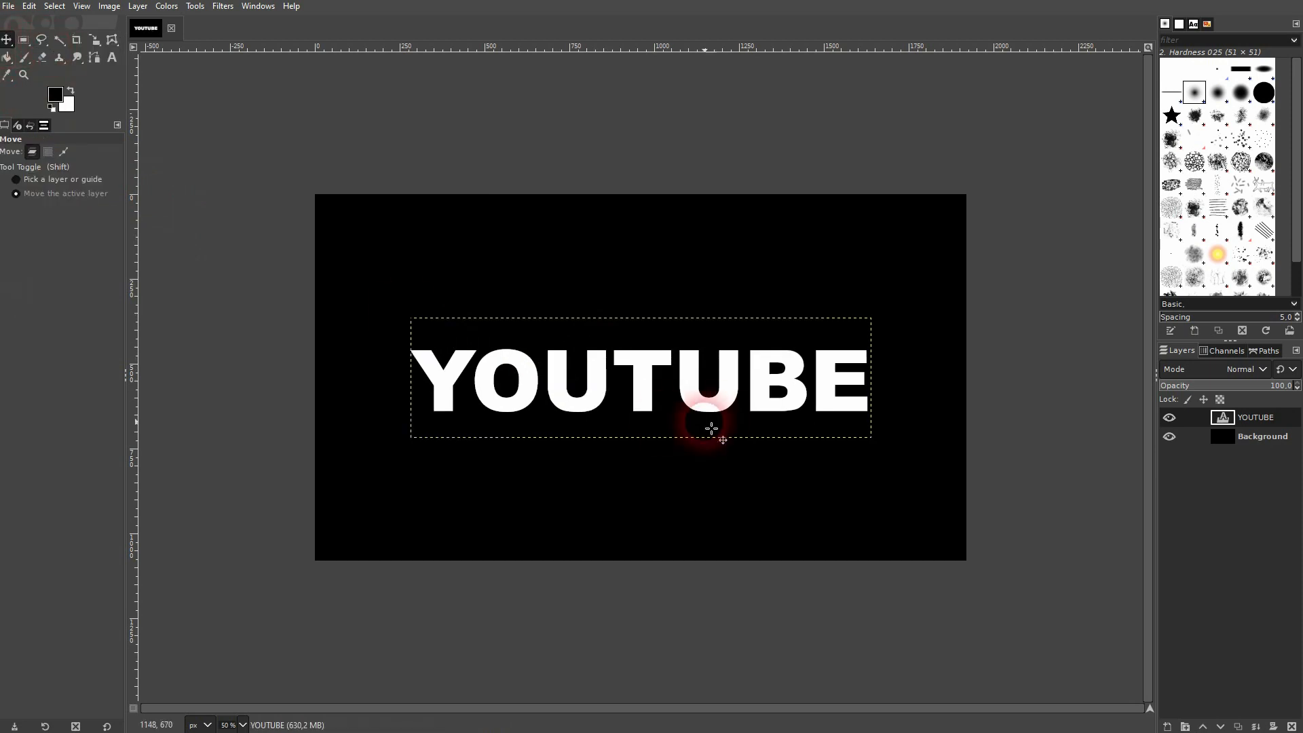
Duplicate the YOUTUBE text layer four times
left_click(1273, 419)
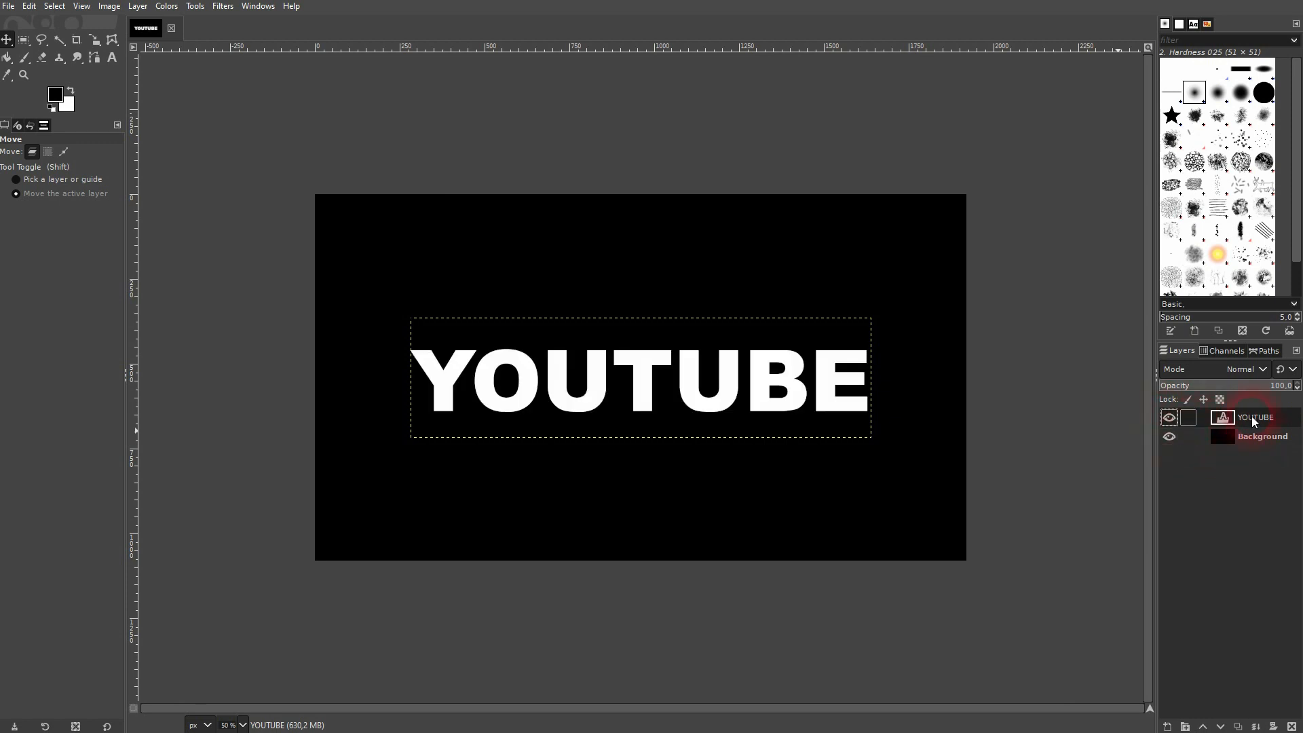
left_click(1240, 727)
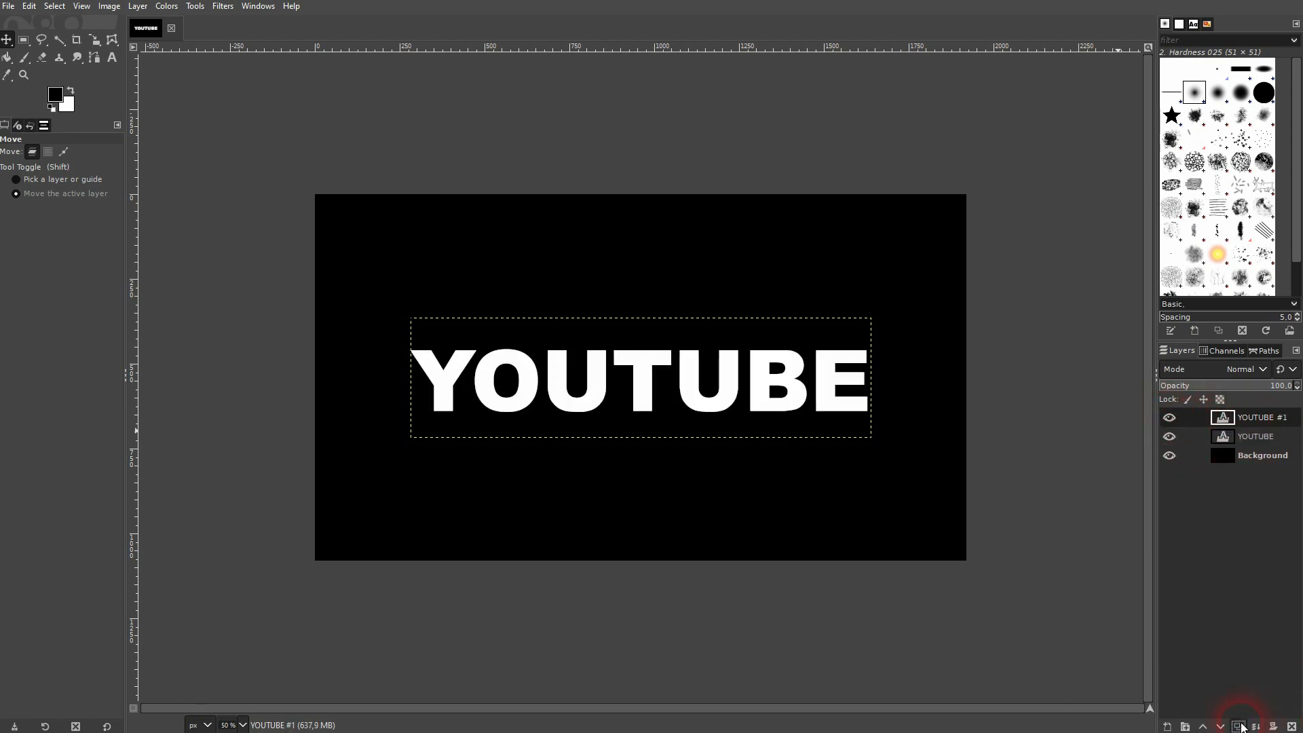
left_click(1240, 727)
left_click(1240, 727)
left_click(1240, 727)
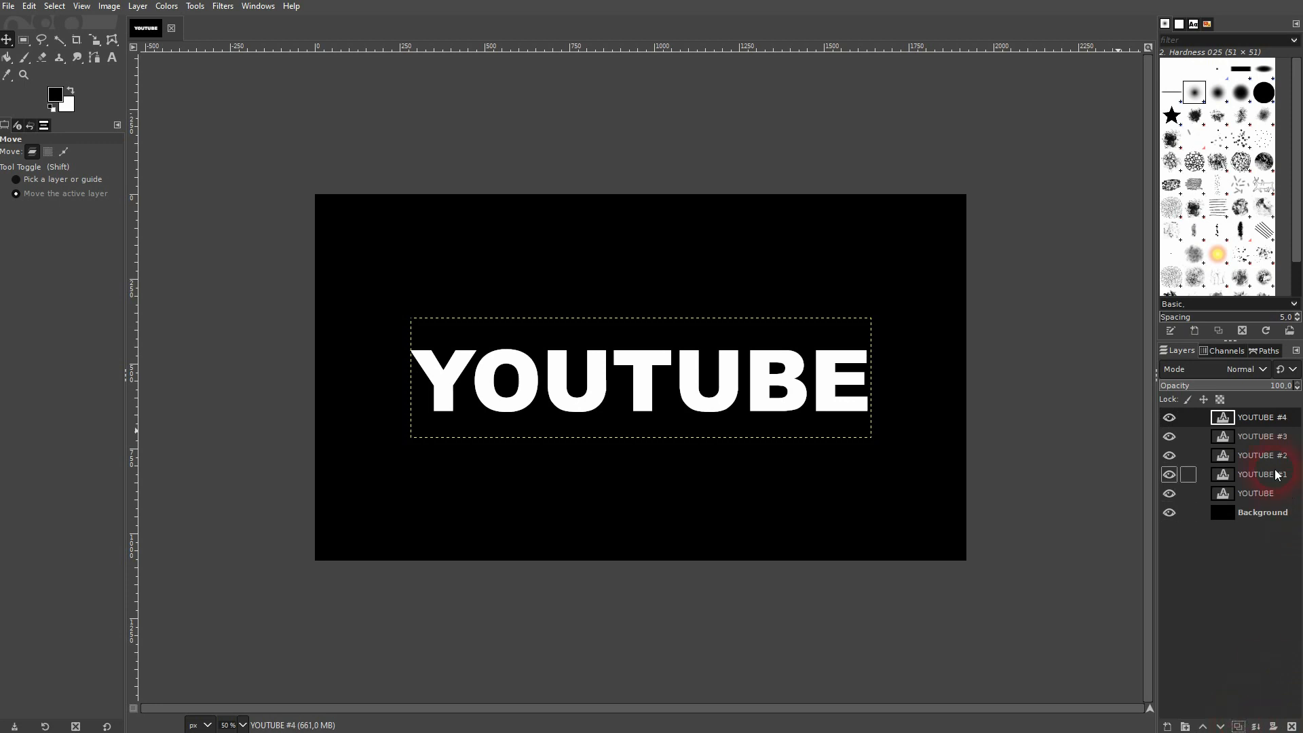
Raise the original YOUTUBE layer above its four copies to the top of the layer stack
left_click(1275, 496)
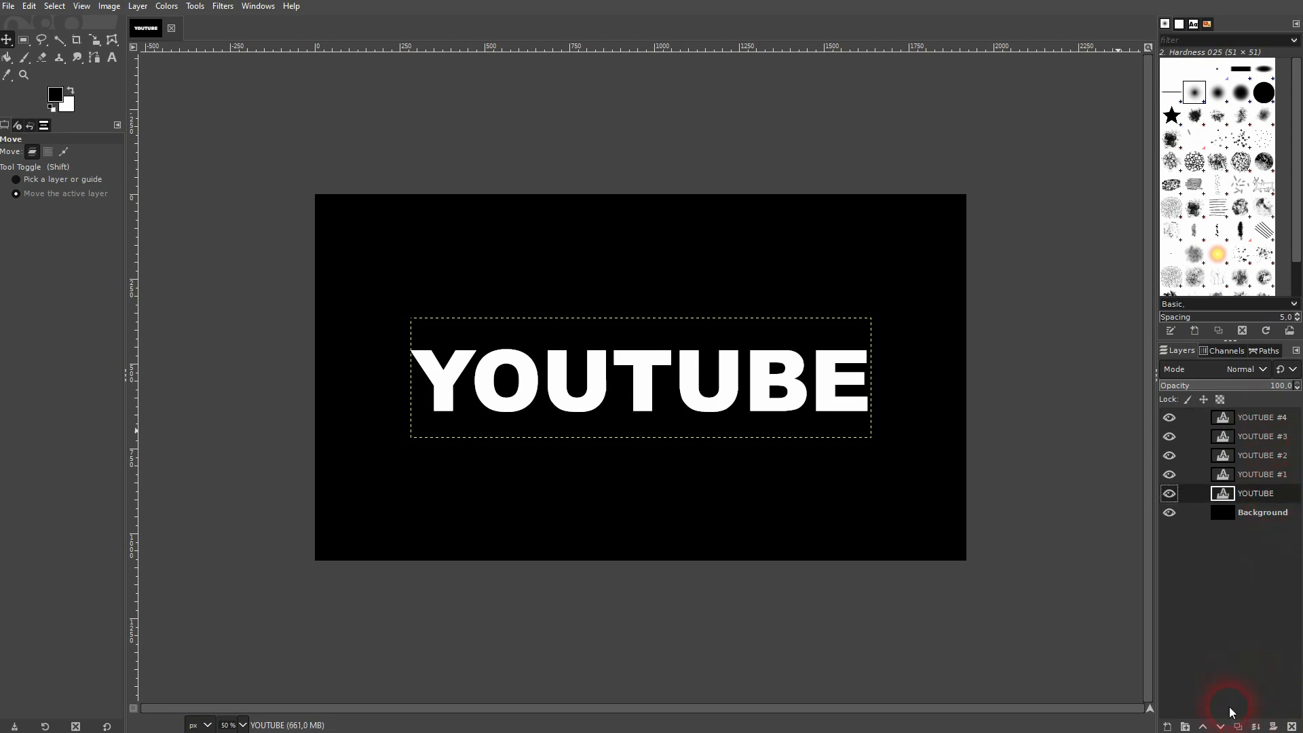
left_click(1203, 727)
left_click(1204, 727)
left_click(1203, 727)
left_click(1204, 727)
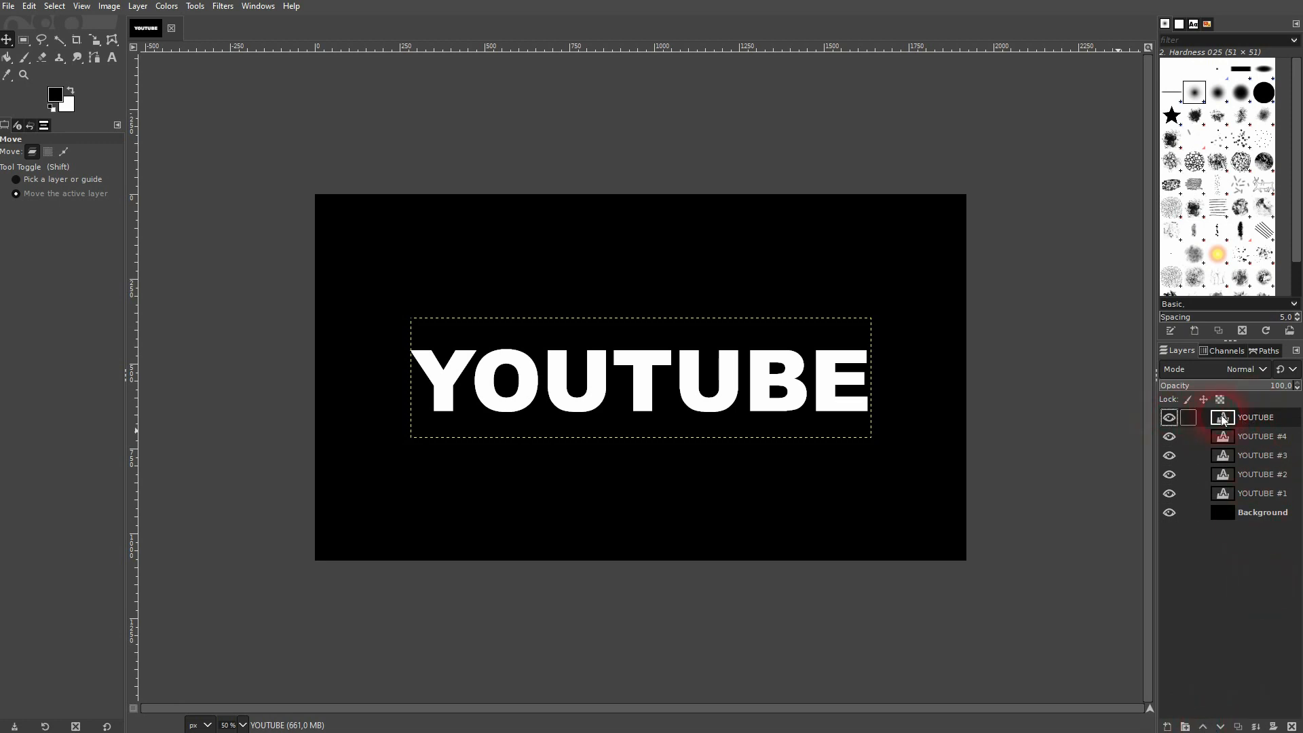
Open the Wind distortion filter for the YOUTUBE #1 layer and compare the text with and without its preview
left_click(1253, 495)
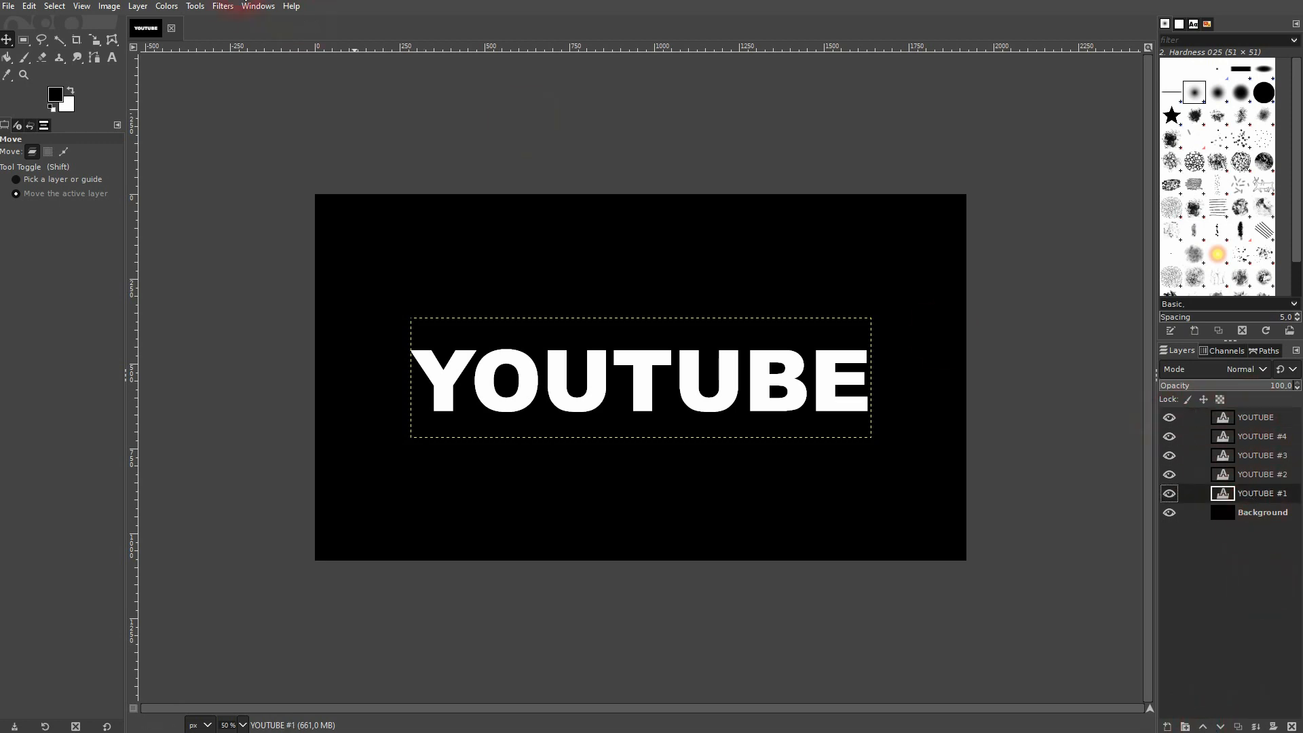
left_click(222, 6)
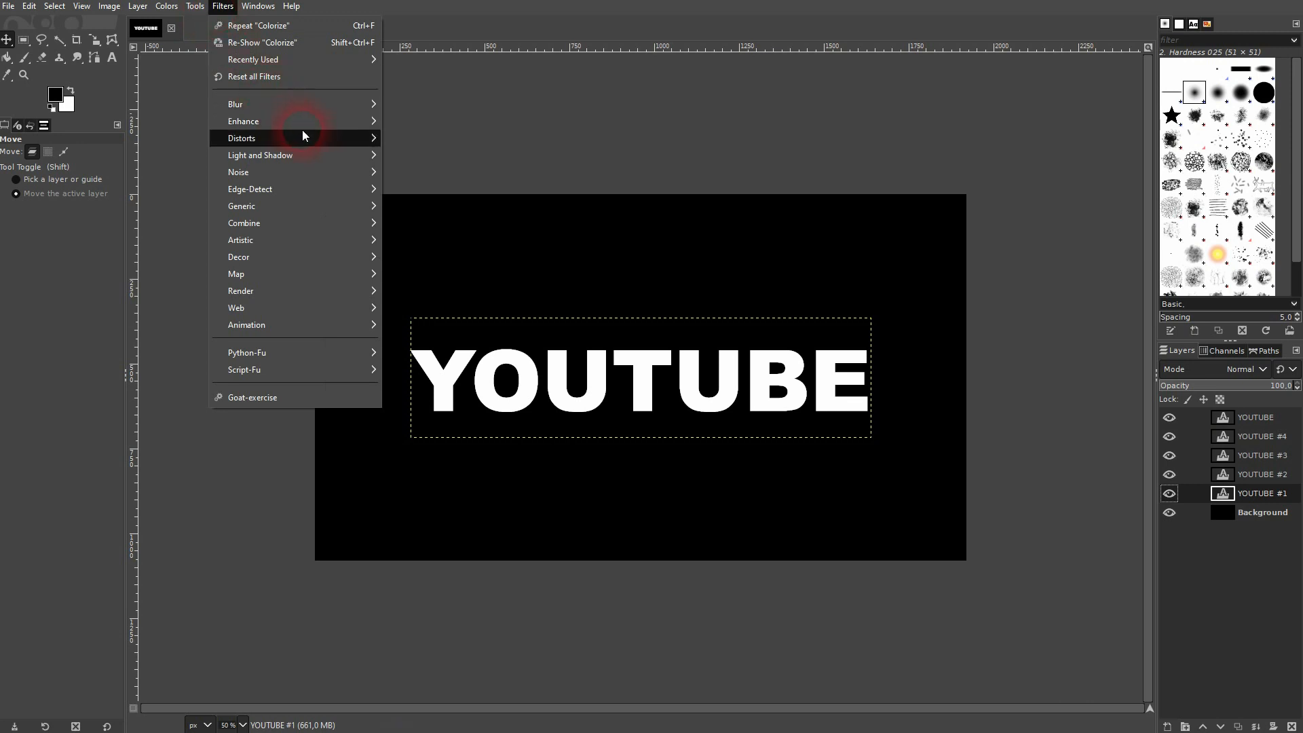
mouse_move(304, 130)
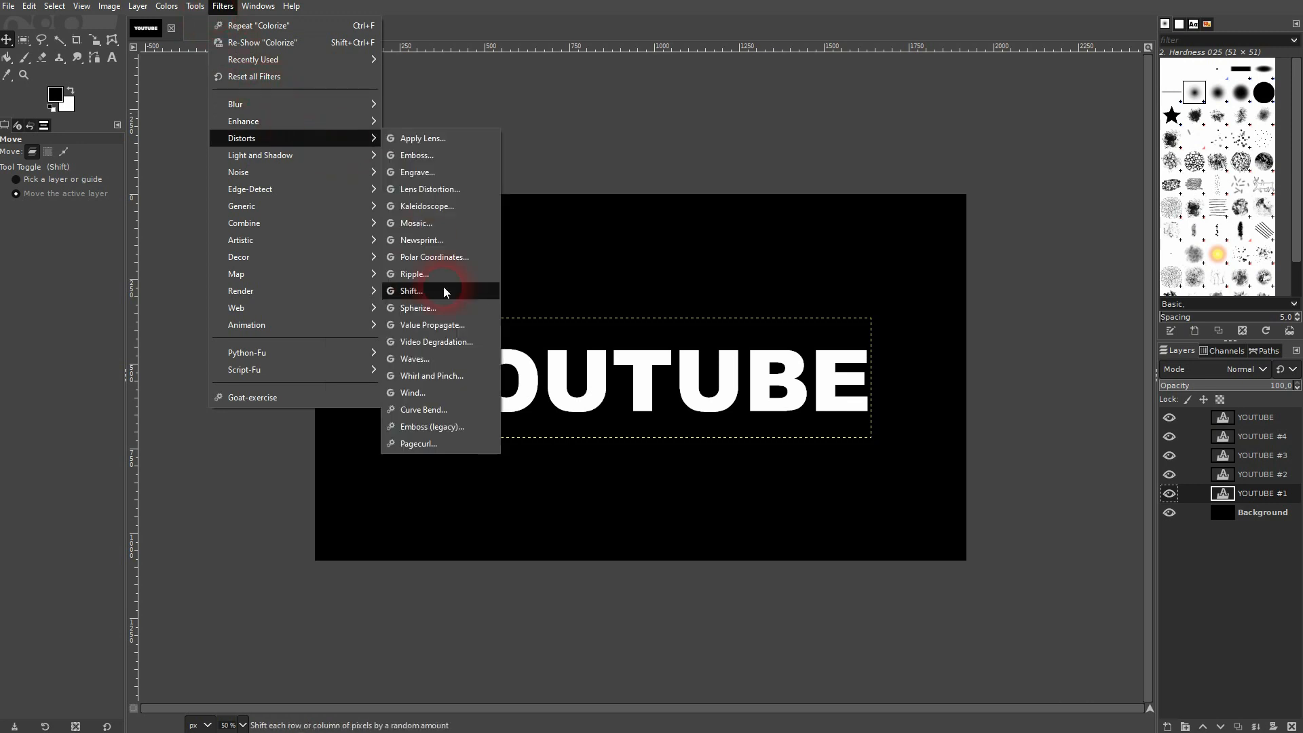
left_click(435, 392)
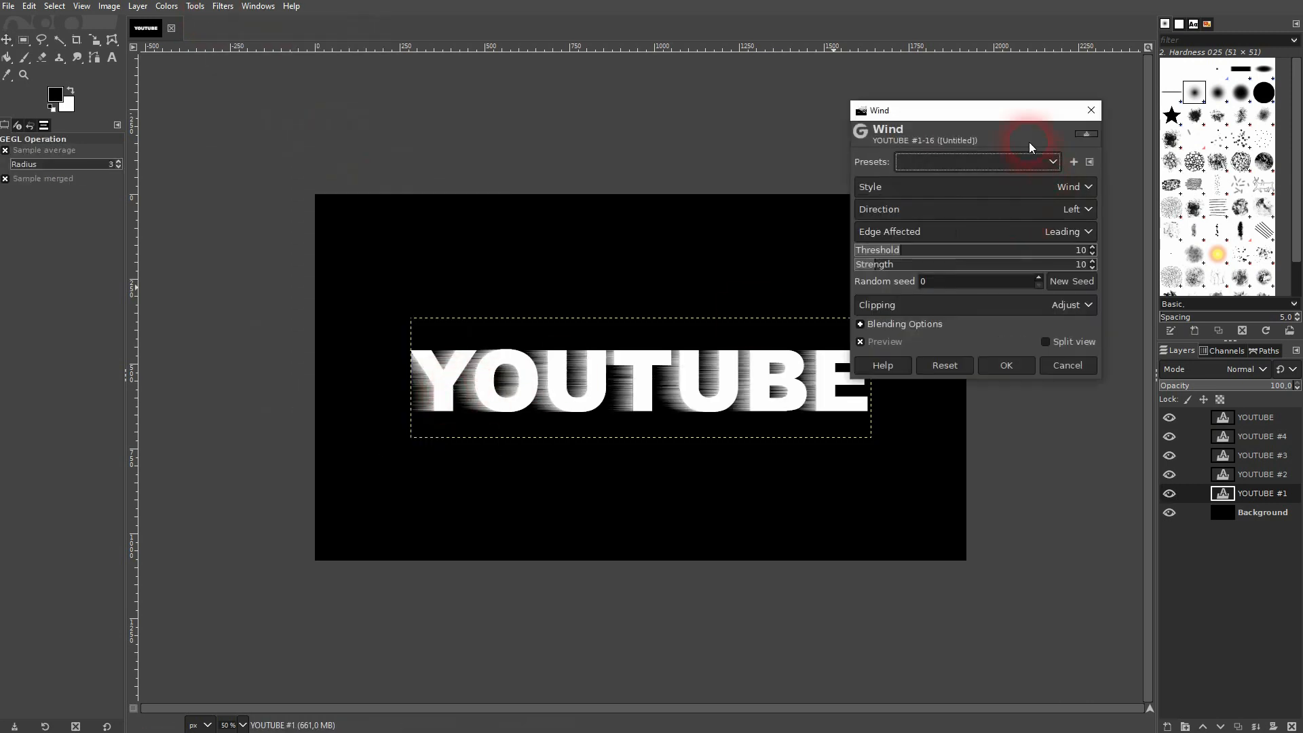
left_click_drag(984, 116, 1042, 118)
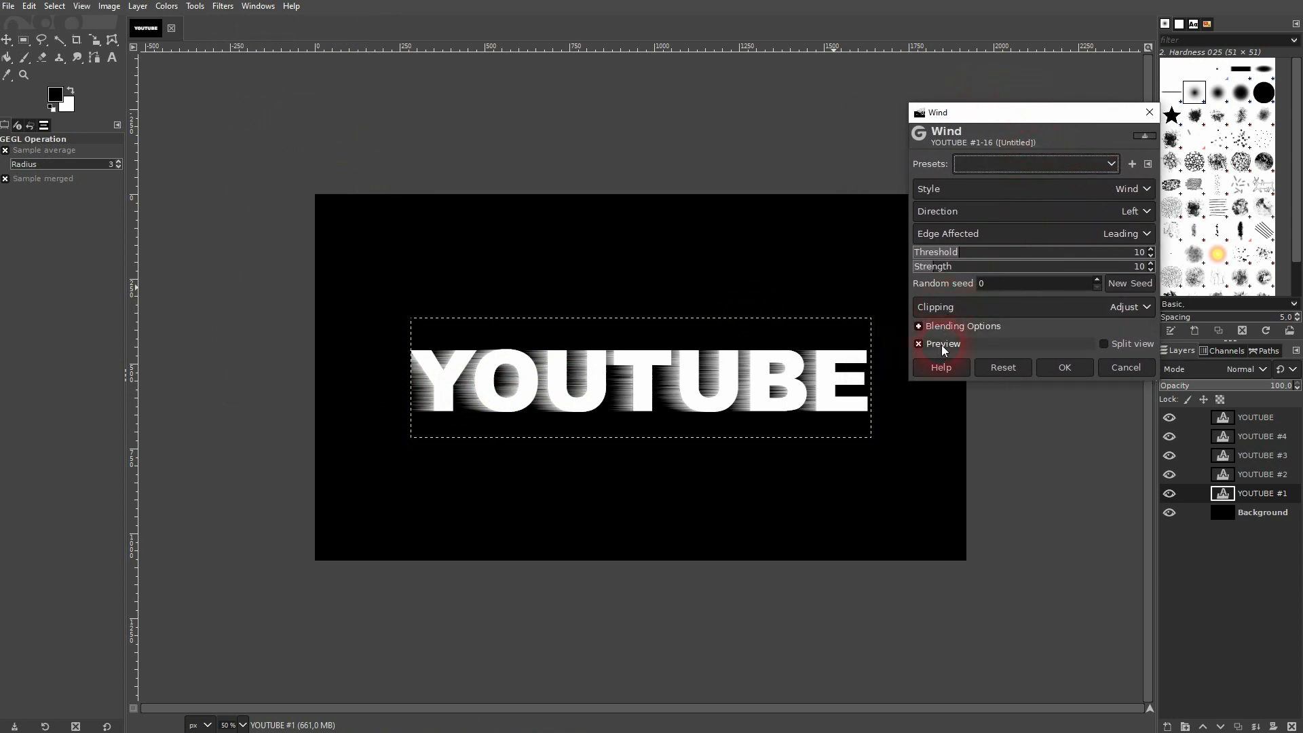
left_click(945, 345)
left_click(945, 345)
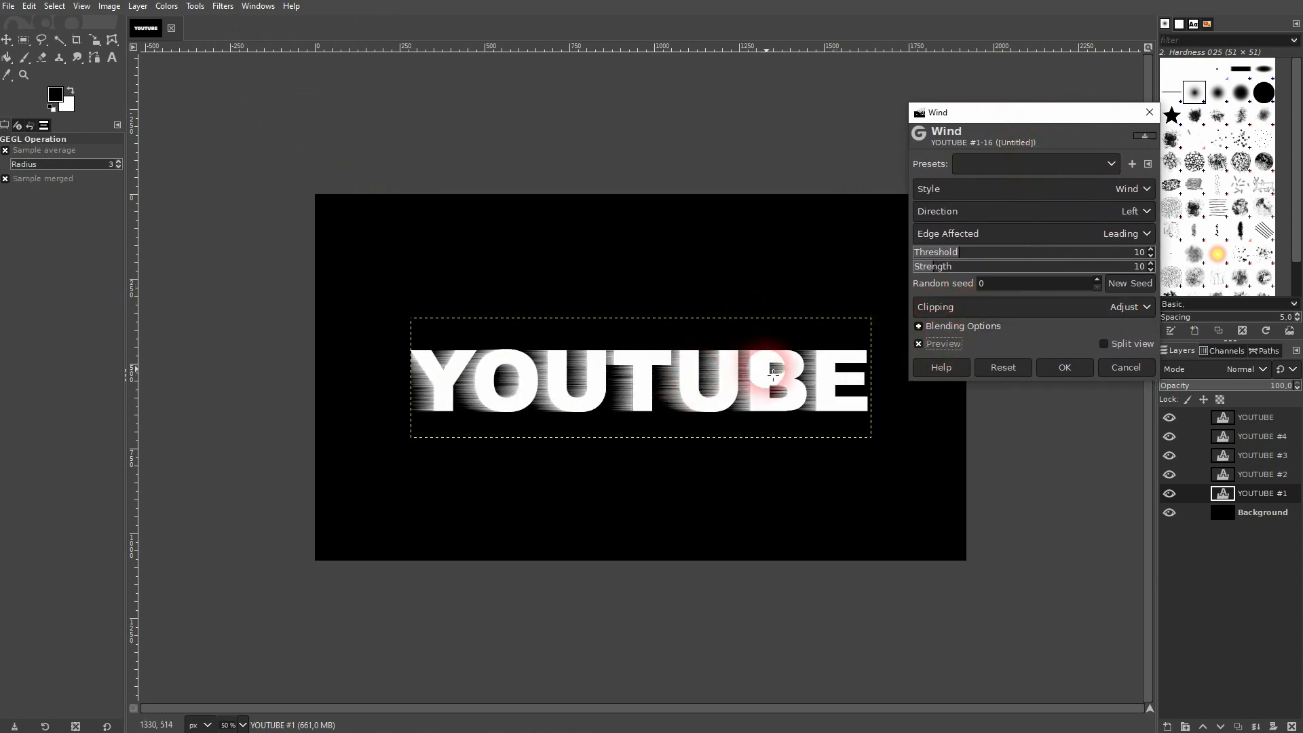
Set the Wind filter's style to Blast, keep its direction at Left, and set the affected edge to Both
left_click(1139, 189)
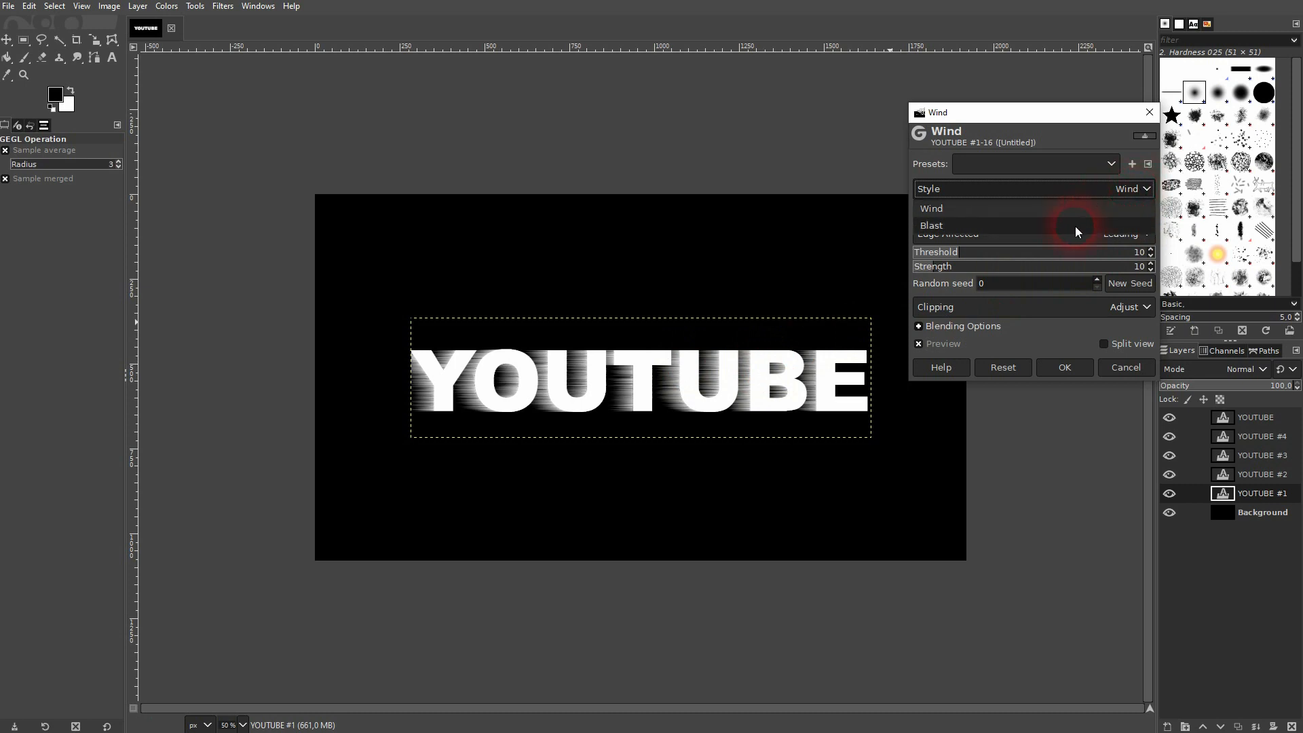
left_click(1075, 226)
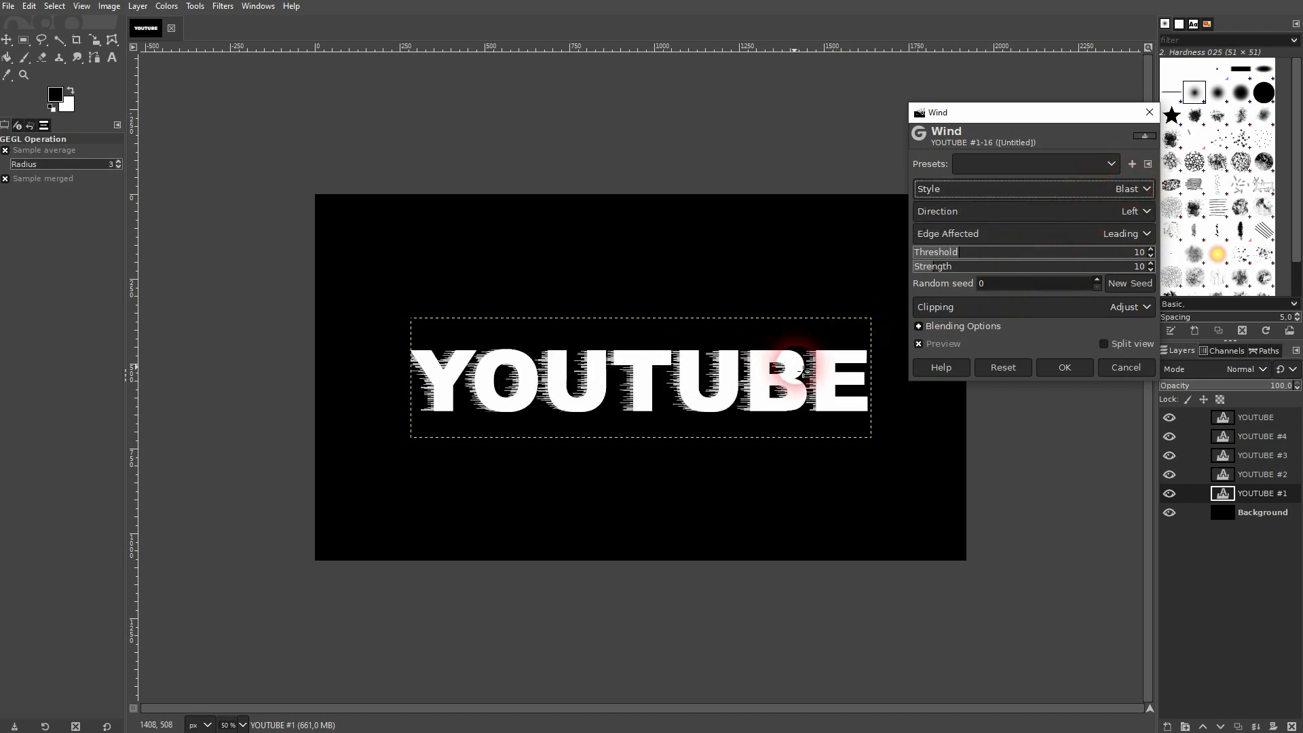
left_click(1135, 211)
left_click(1007, 230)
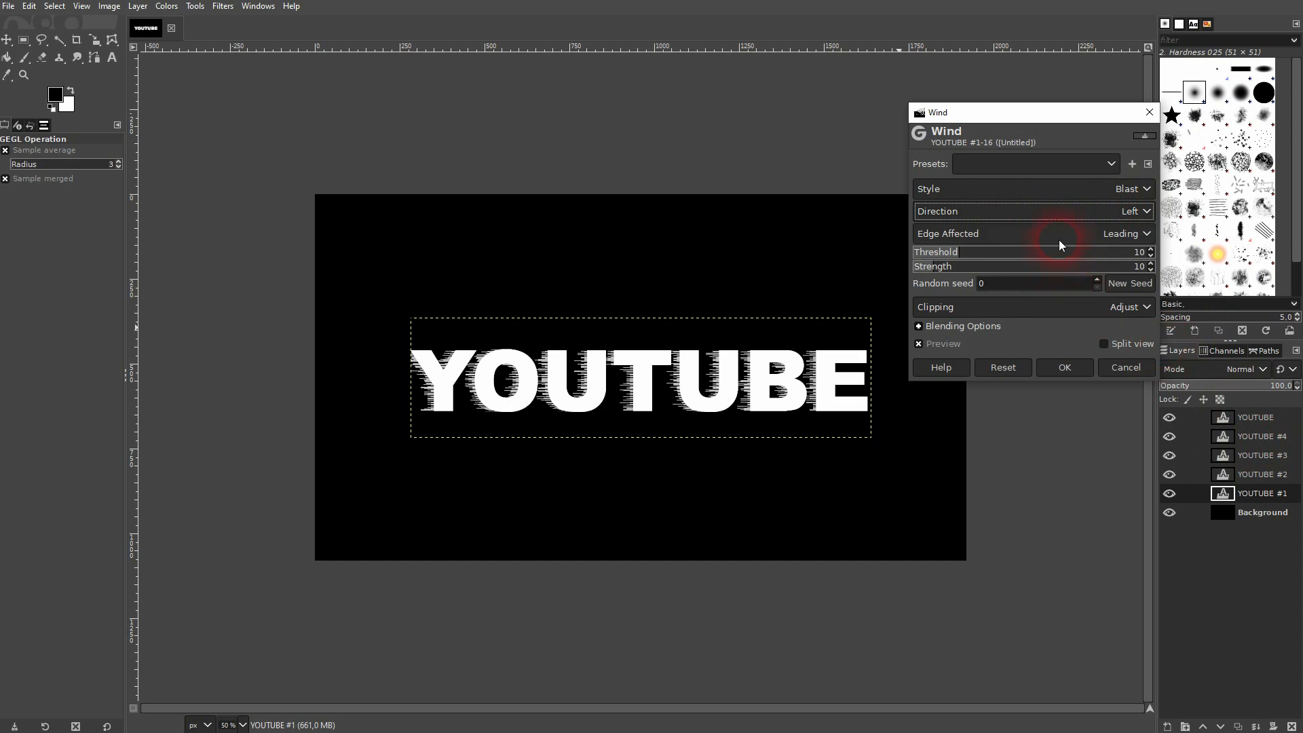
left_click(1059, 238)
left_click(1055, 257)
Try Trailing and Leading as the Wind filter's affected edge, and return it to Both
left_click(1037, 234)
left_click(1020, 304)
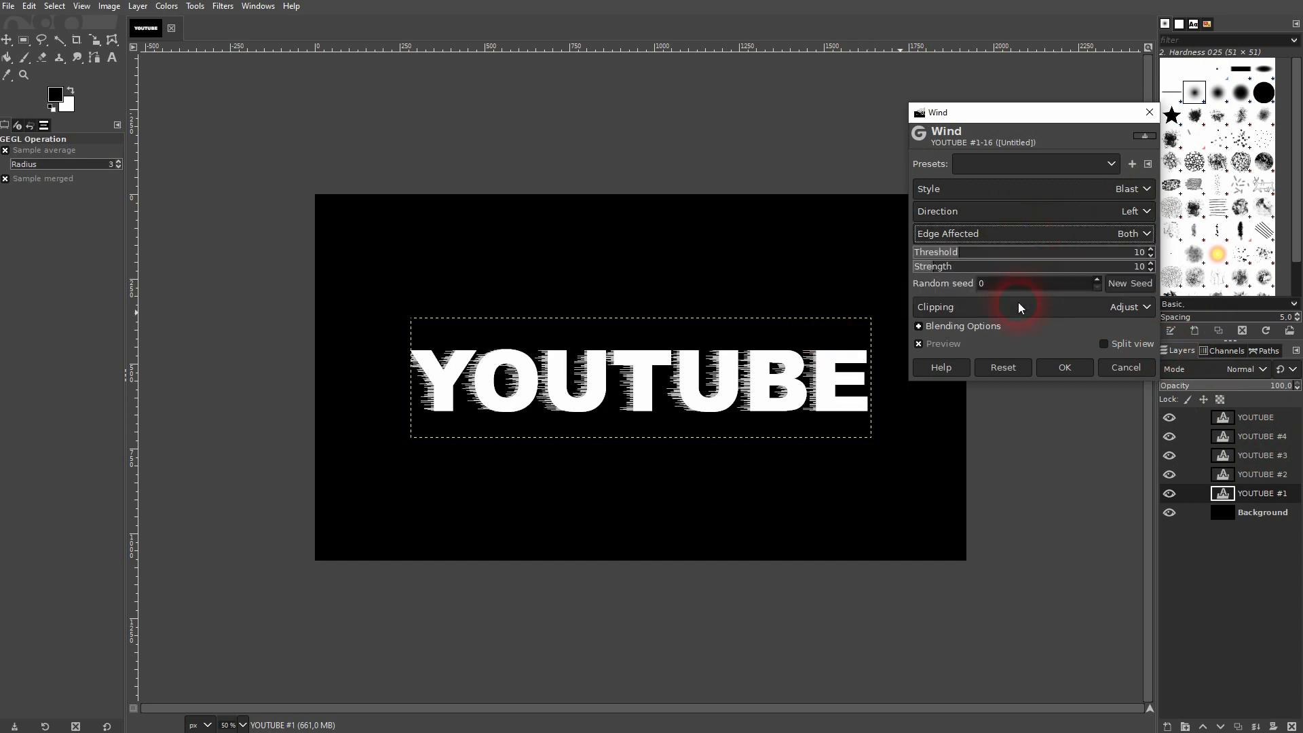
left_click(999, 239)
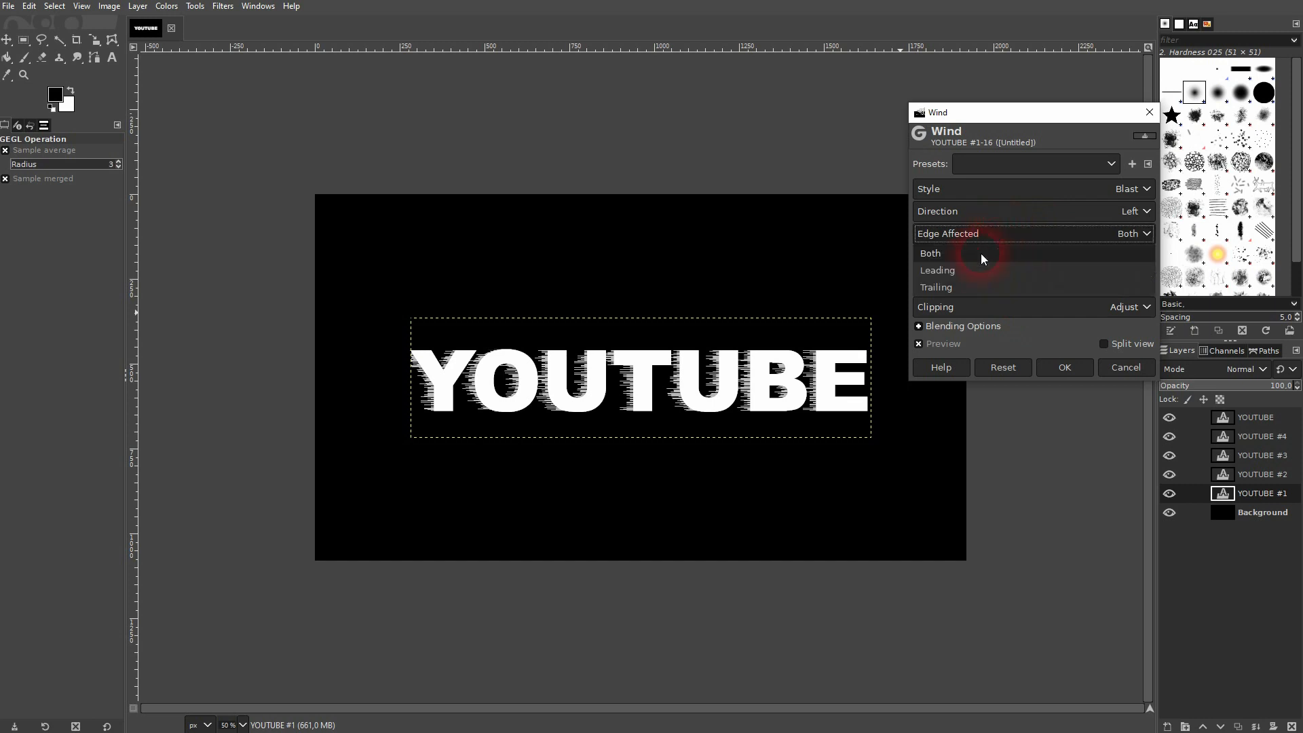
left_click(944, 291)
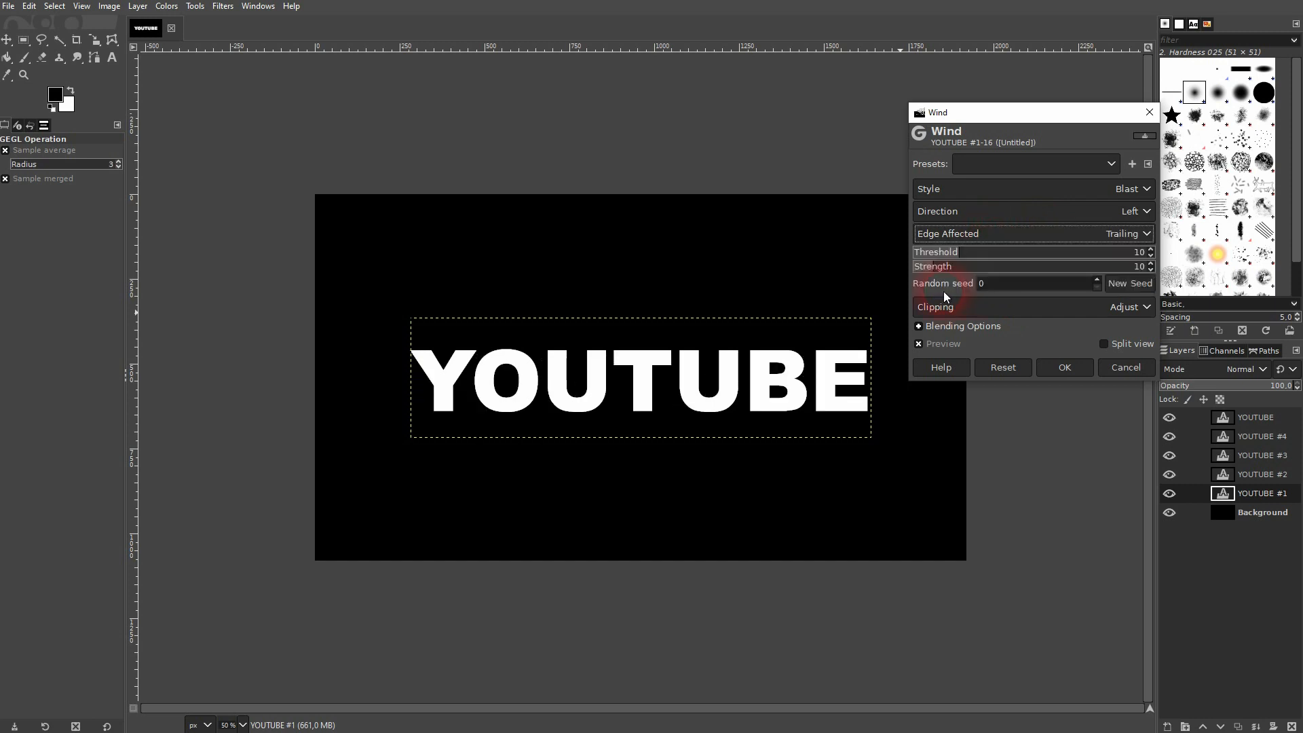
left_click(1004, 234)
left_click(972, 271)
left_click(964, 238)
left_click(960, 254)
Set the Wind threshold to 5 and strength to 40, generate a new random seed, and apply the filter
mouse_move(976, 253)
left_mouse_down()
mouse_move(1181, 242)
mouse_move(873, 262)
mouse_move(1204, 242)
mouse_move(1009, 272)
left_mouse_up()
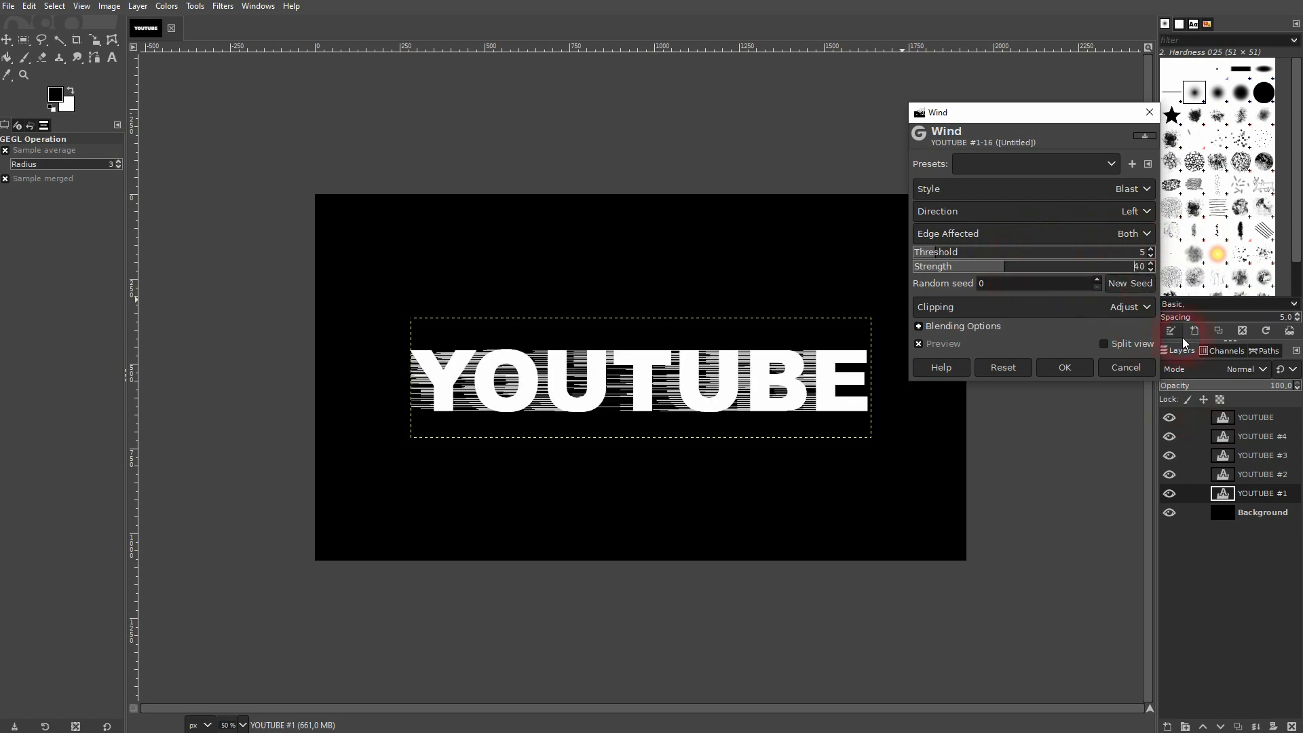
left_click(1130, 283)
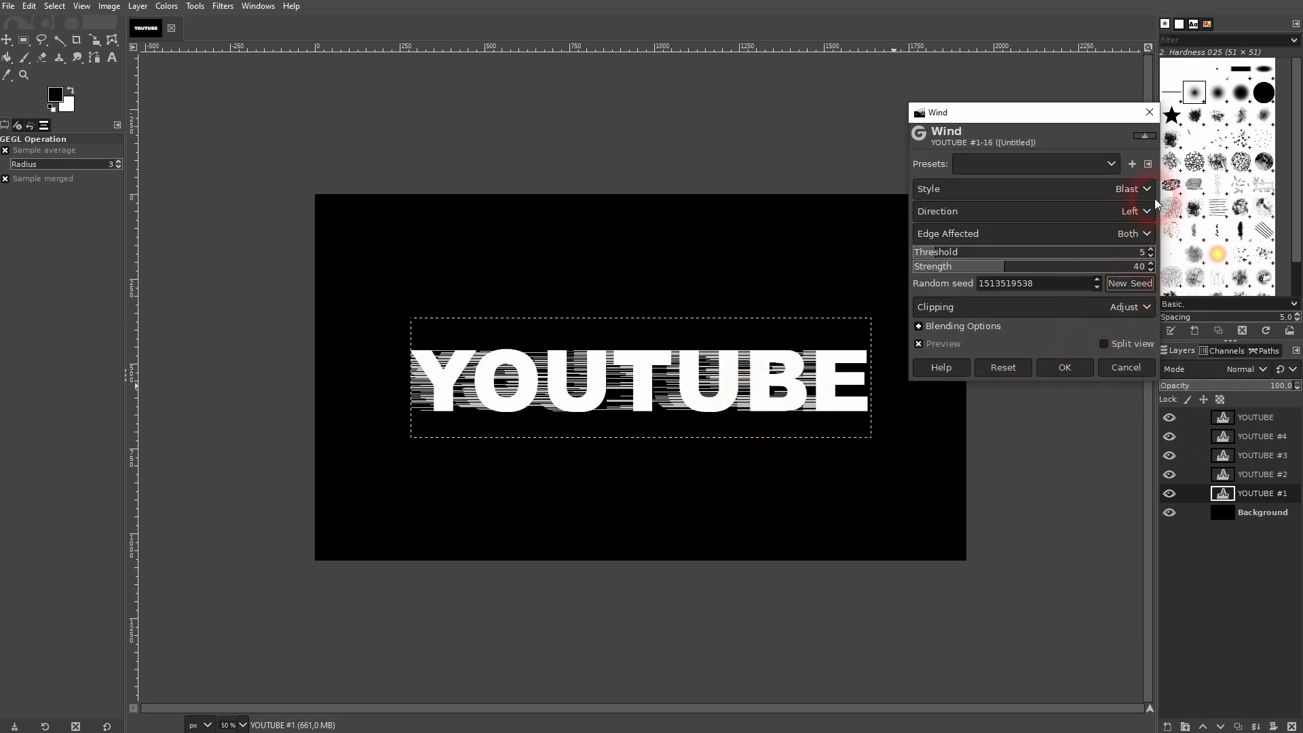
left_click(1060, 367)
Apply the Wind filter to the YOUTUBE #2 layer with the direction set to Right
left_click(1259, 475)
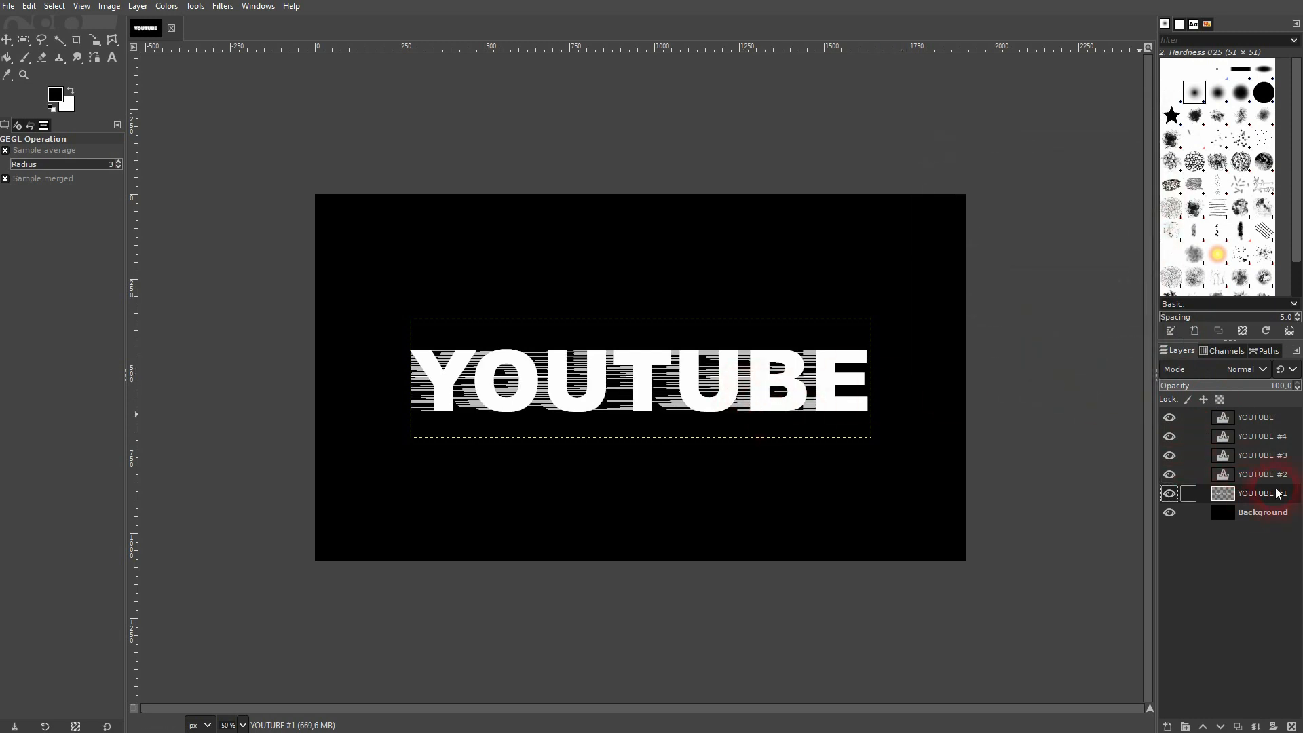
left_click(223, 6)
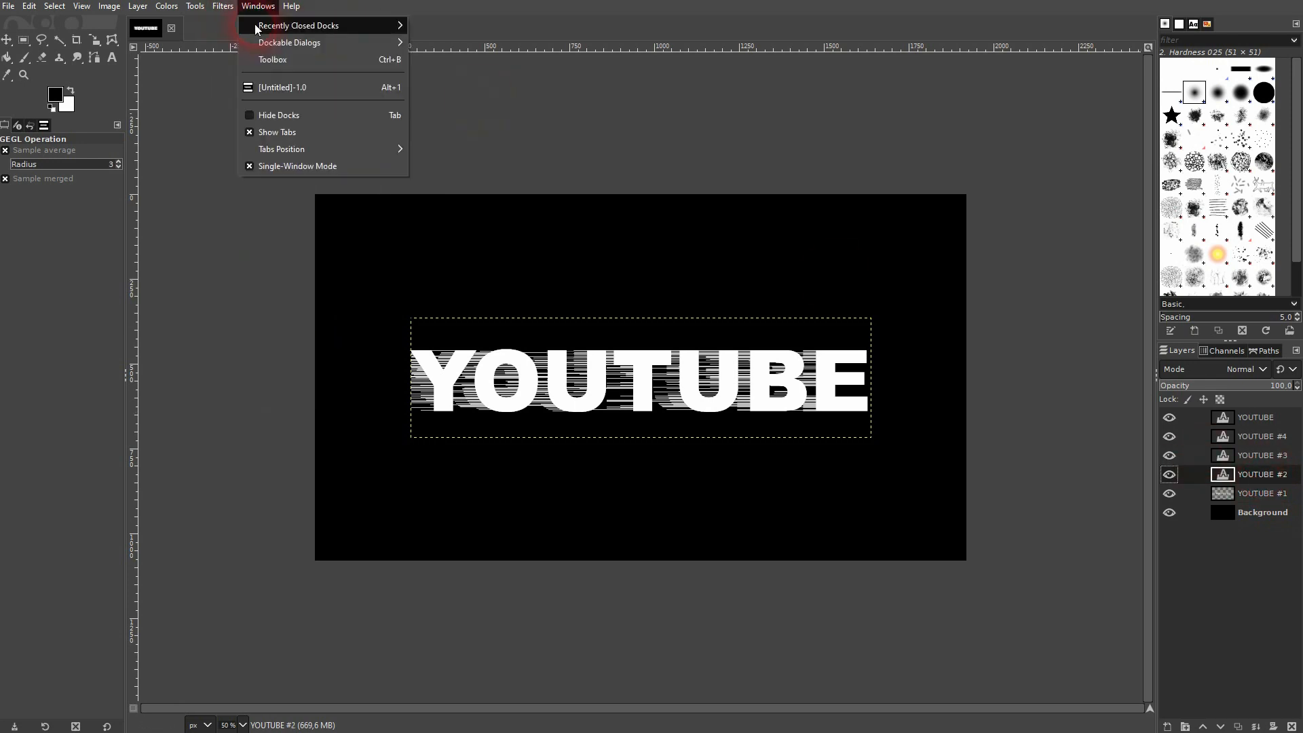
left_click(271, 41)
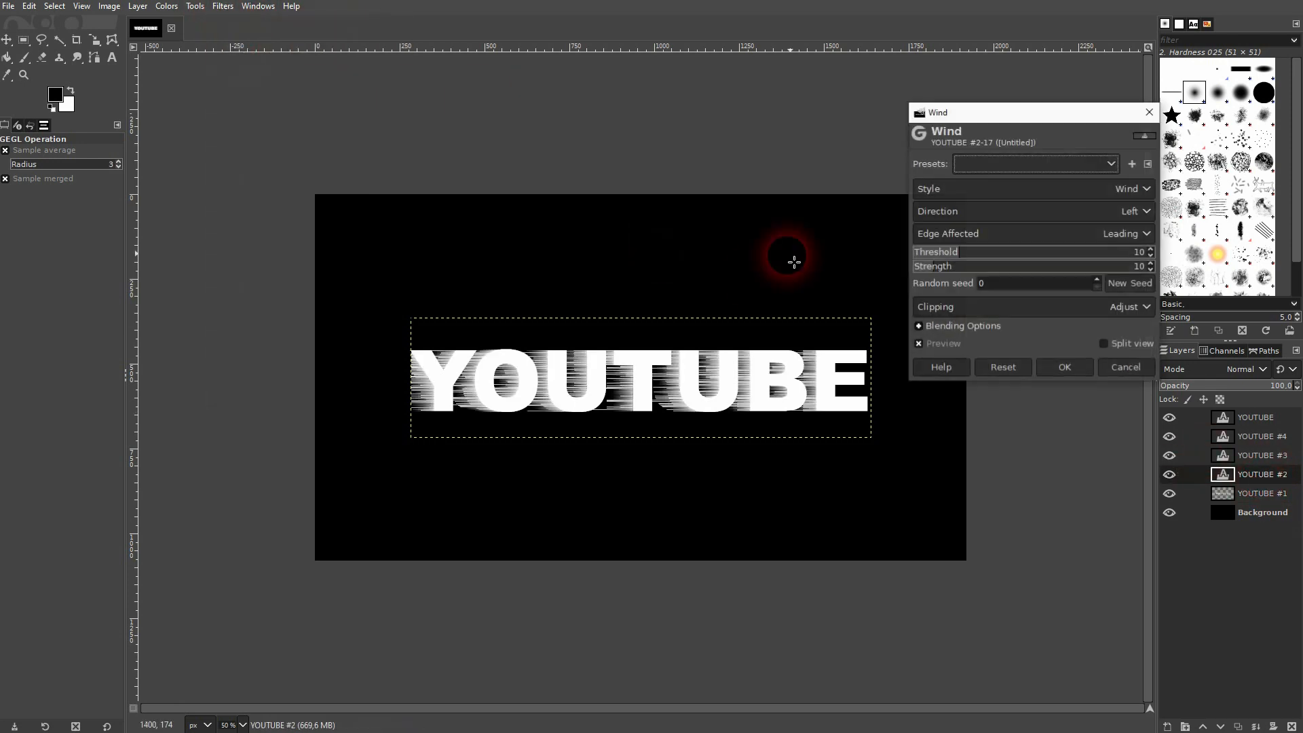
left_click(1134, 216)
left_click(1065, 252)
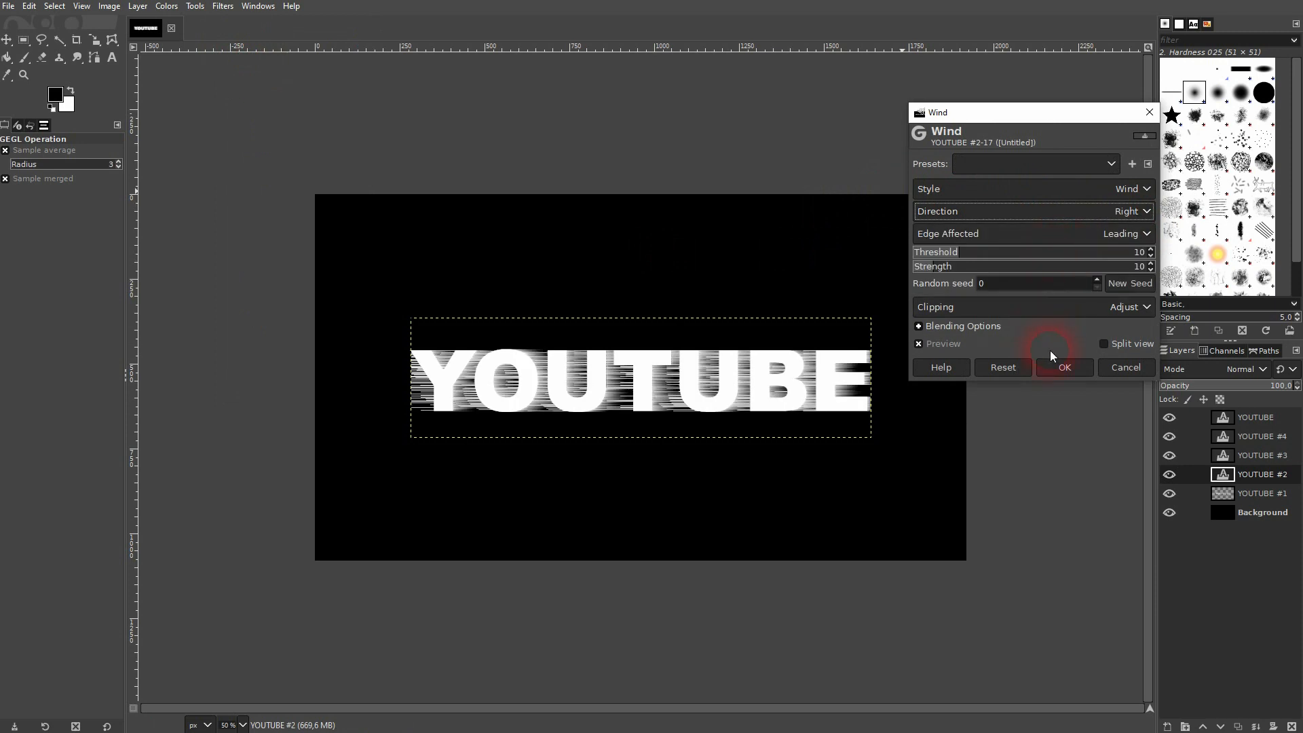
left_click(1064, 367)
Apply the Wind filter to the YOUTUBE #3 layer with the direction set to Top
left_click(1246, 455)
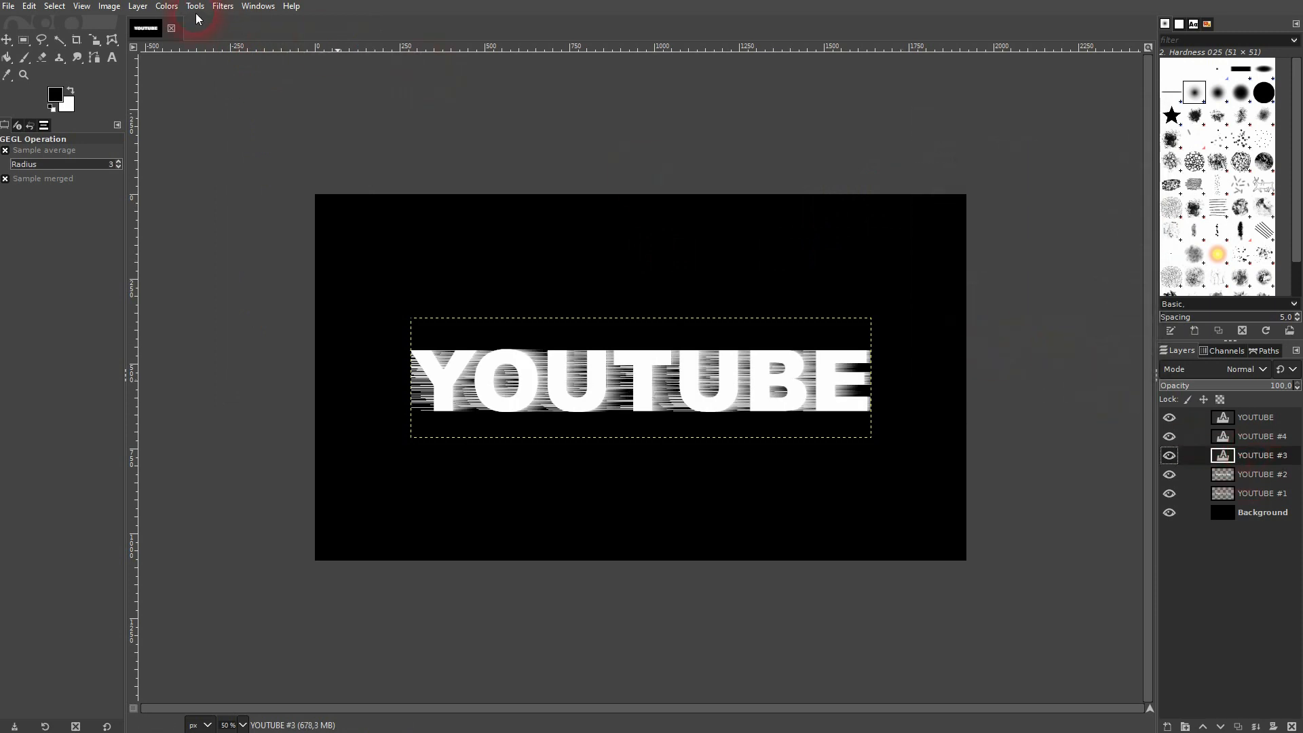
left_click(223, 7)
left_click(245, 42)
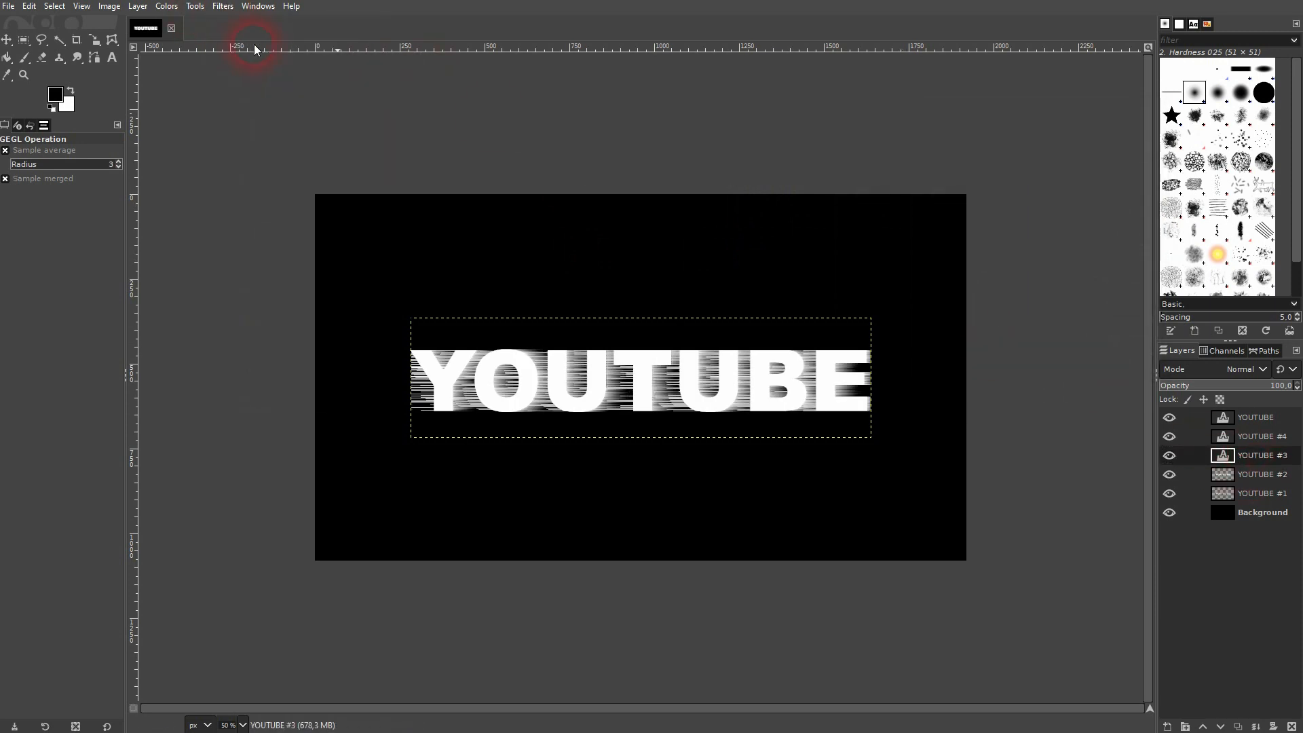
left_click(1074, 210)
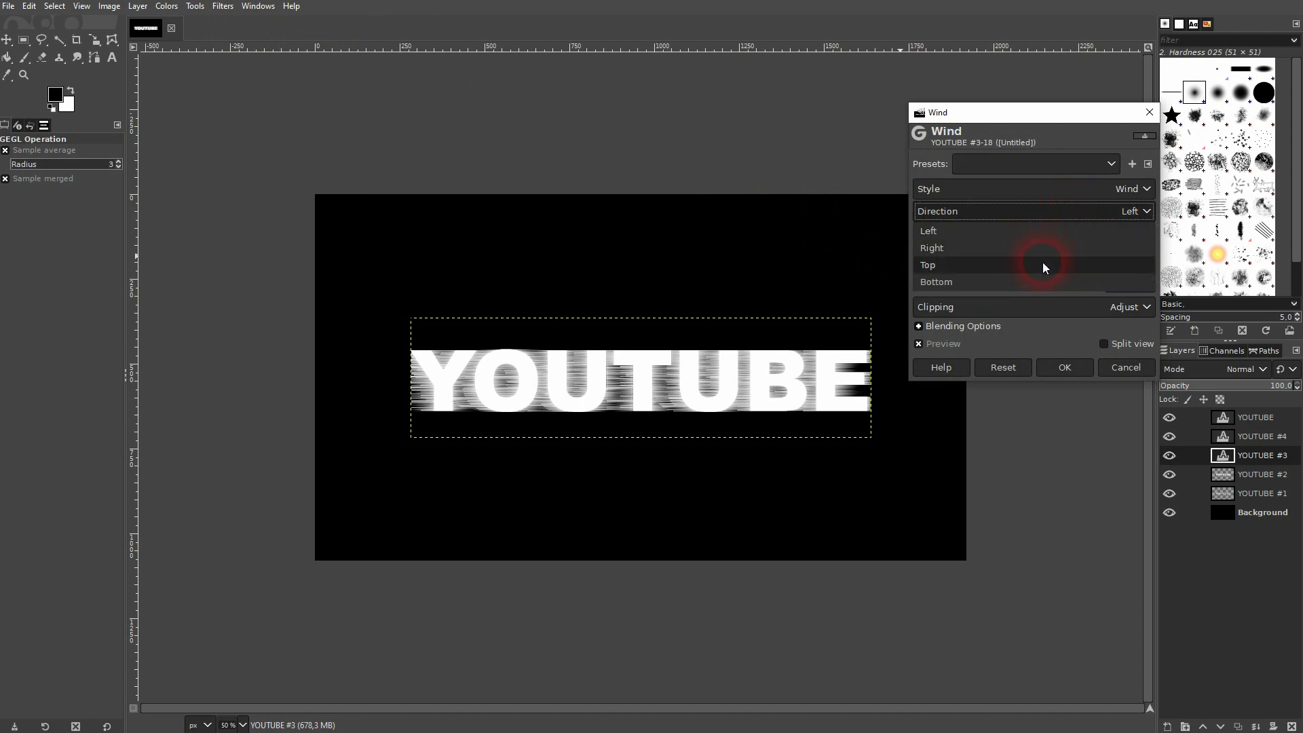
left_click(1042, 262)
left_click(1065, 369)
Apply the Wind filter to the YOUTUBE #4 layer with the direction set to Bottom
left_click(1262, 437)
left_click(223, 7)
left_click(238, 42)
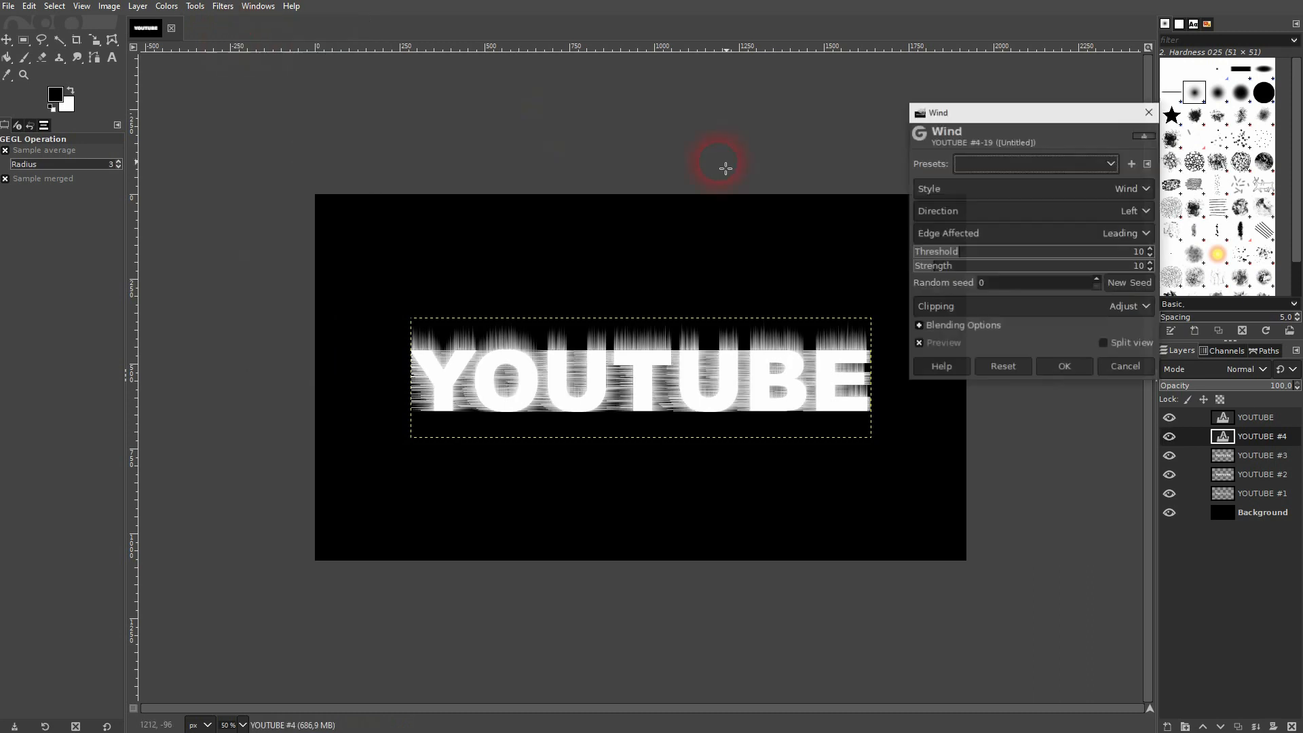
left_click(1009, 212)
left_click(967, 276)
left_click(1084, 367)
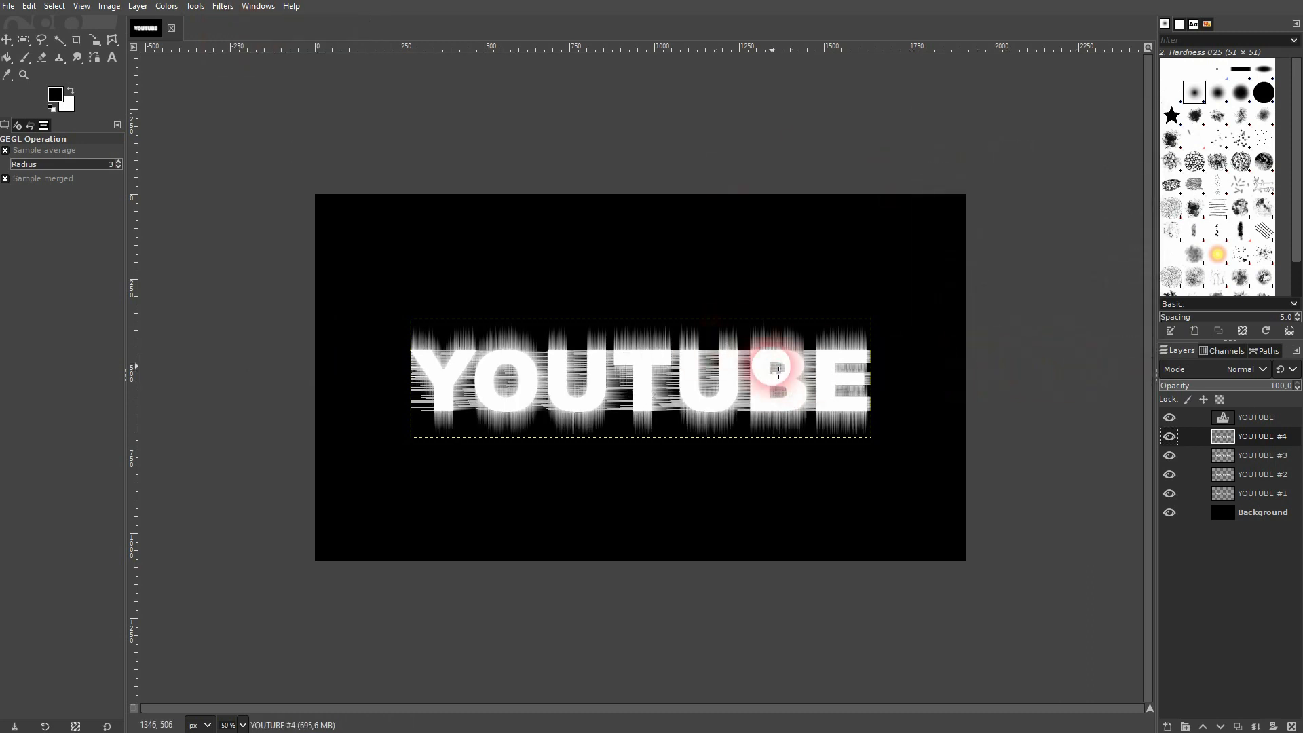
Try a black bucket fill on the first letter U of the topmost YOUTUBE layer, and undo it
left_click(1266, 417)
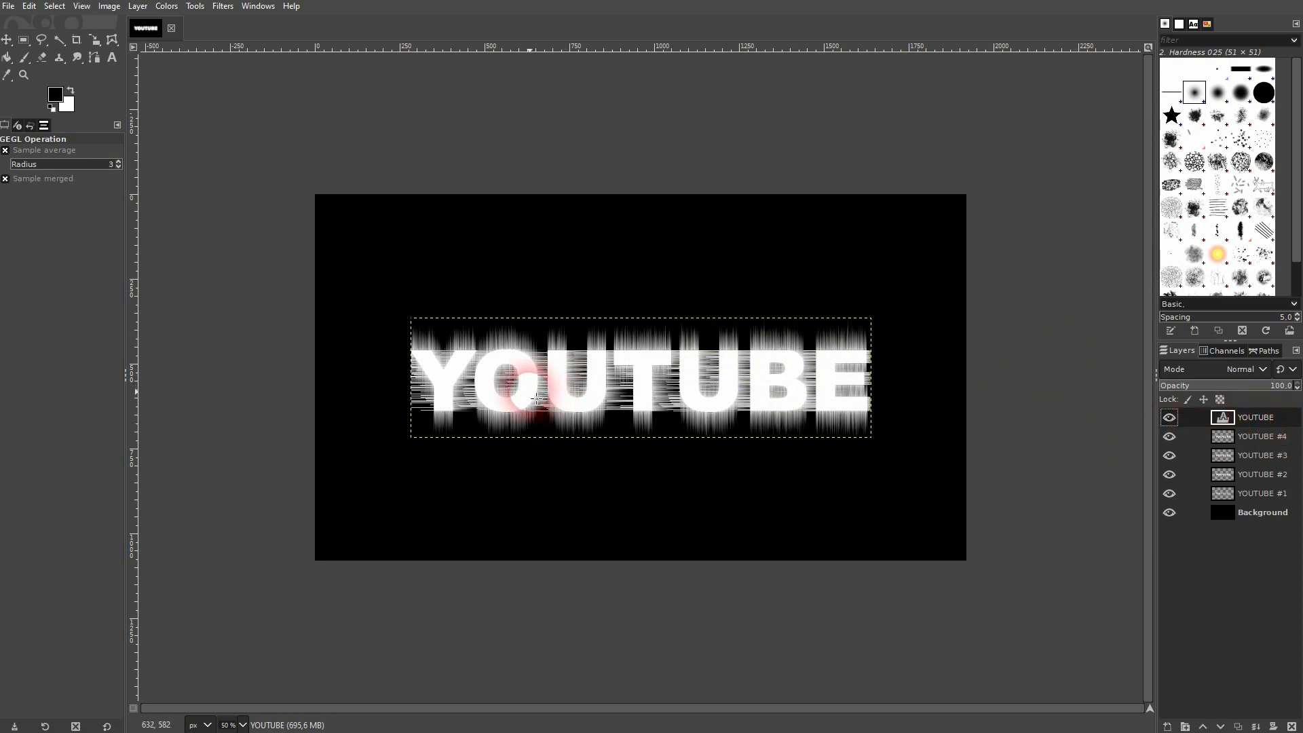
left_click(7, 57)
left_click(554, 402)
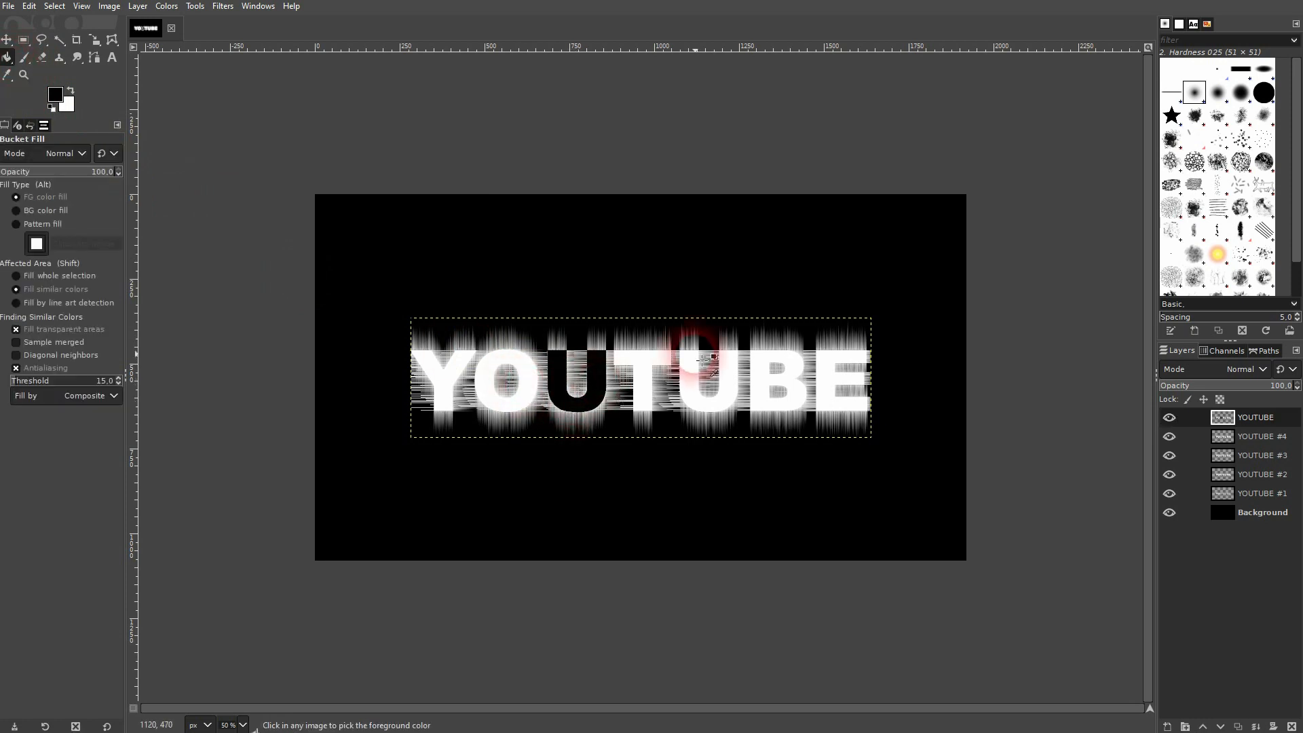
key("ctrl+z")
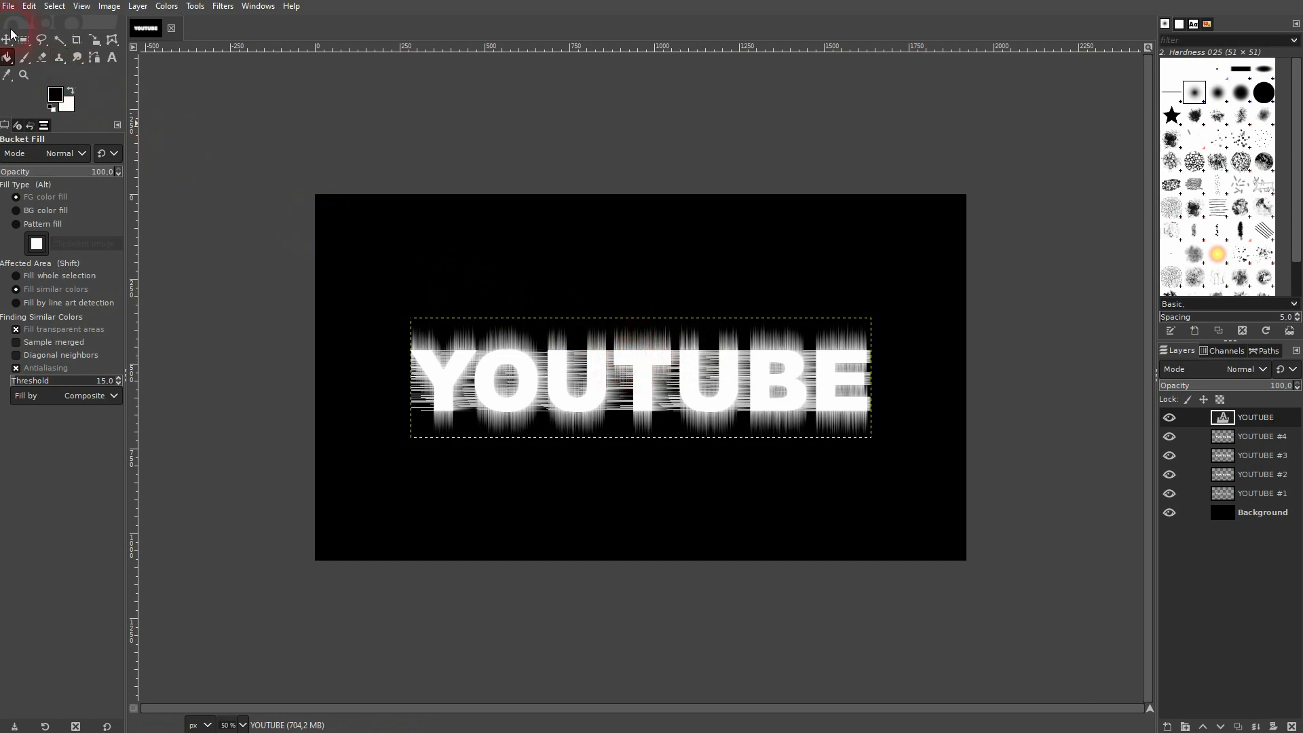
left_click(10, 38)
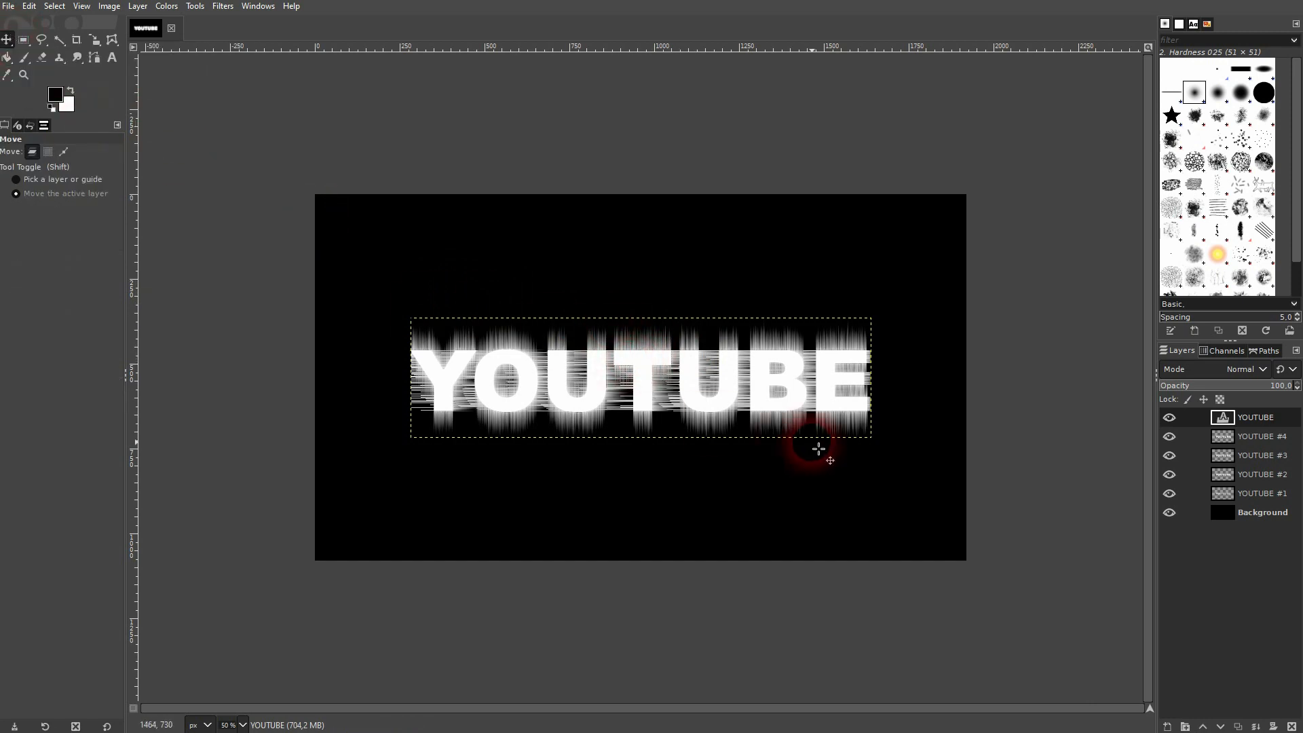
Turn the topmost YOUTUBE layer's alpha into a selection and grow it by 10 px
right_click(1241, 414)
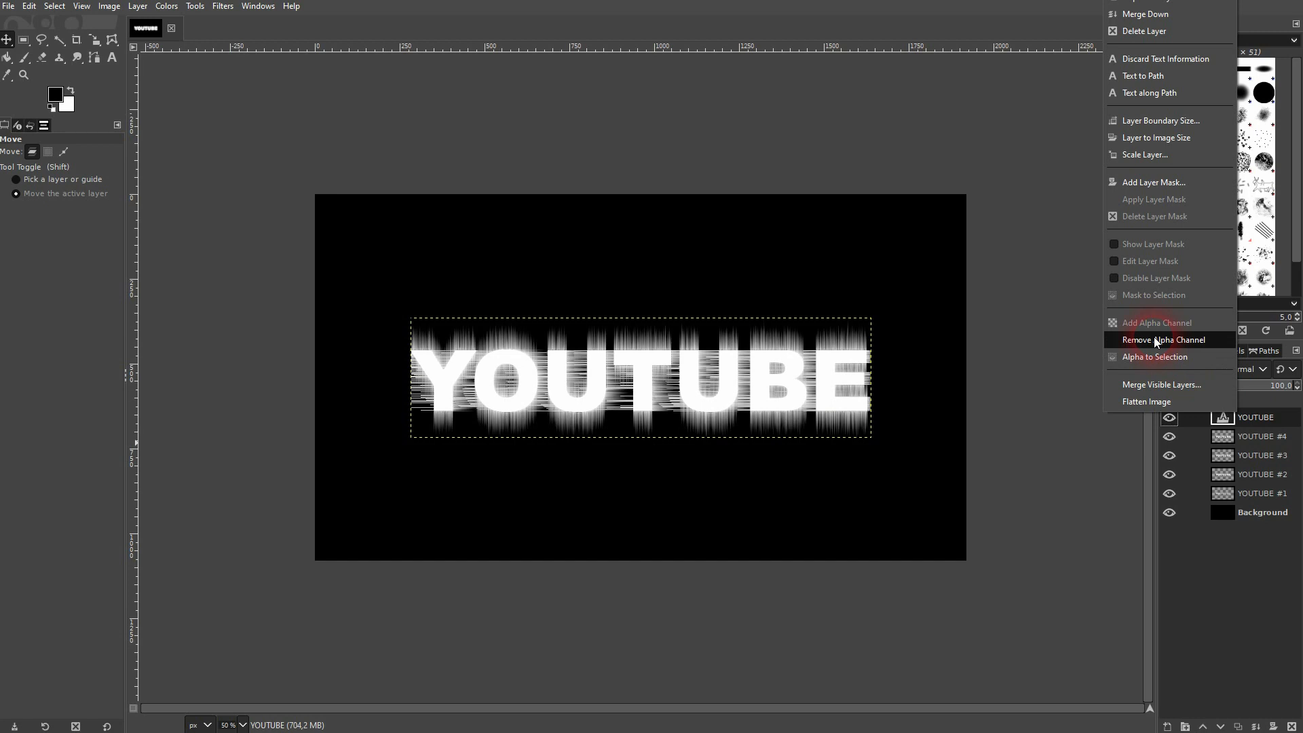
left_click(1157, 357)
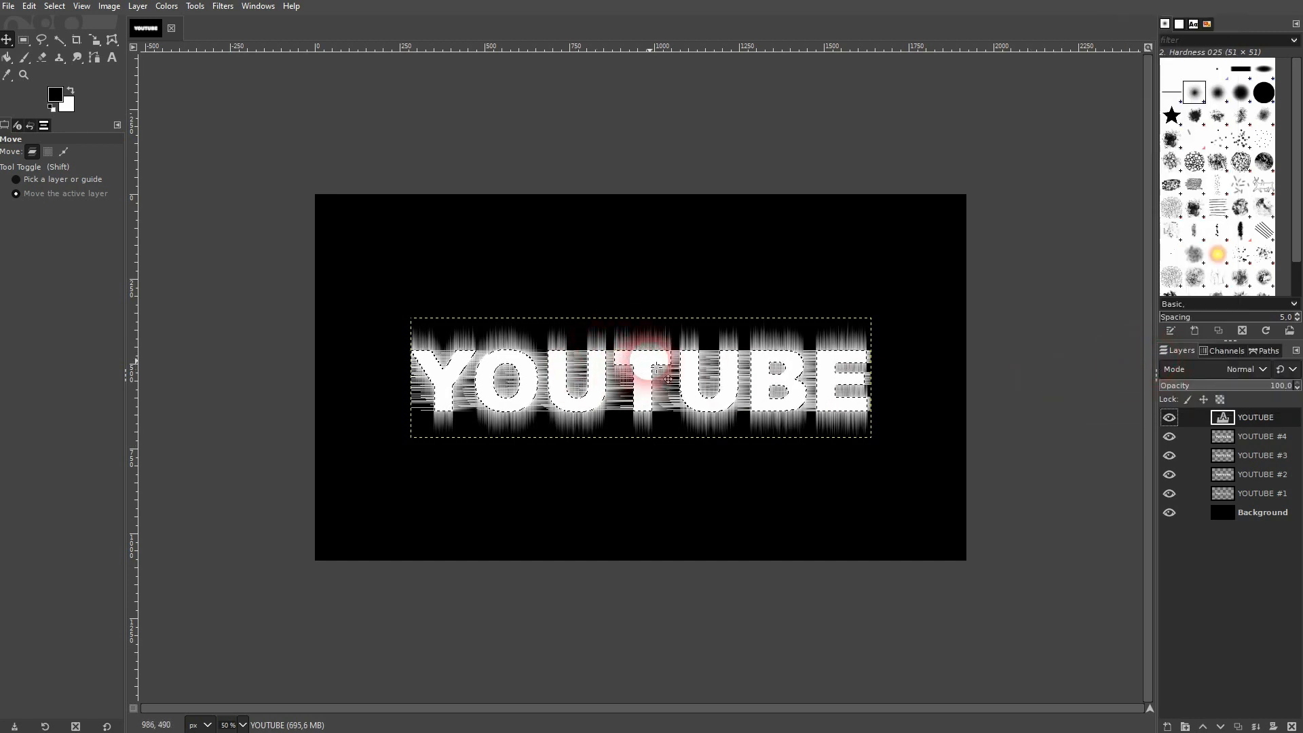
left_click(54, 6)
left_click(95, 206)
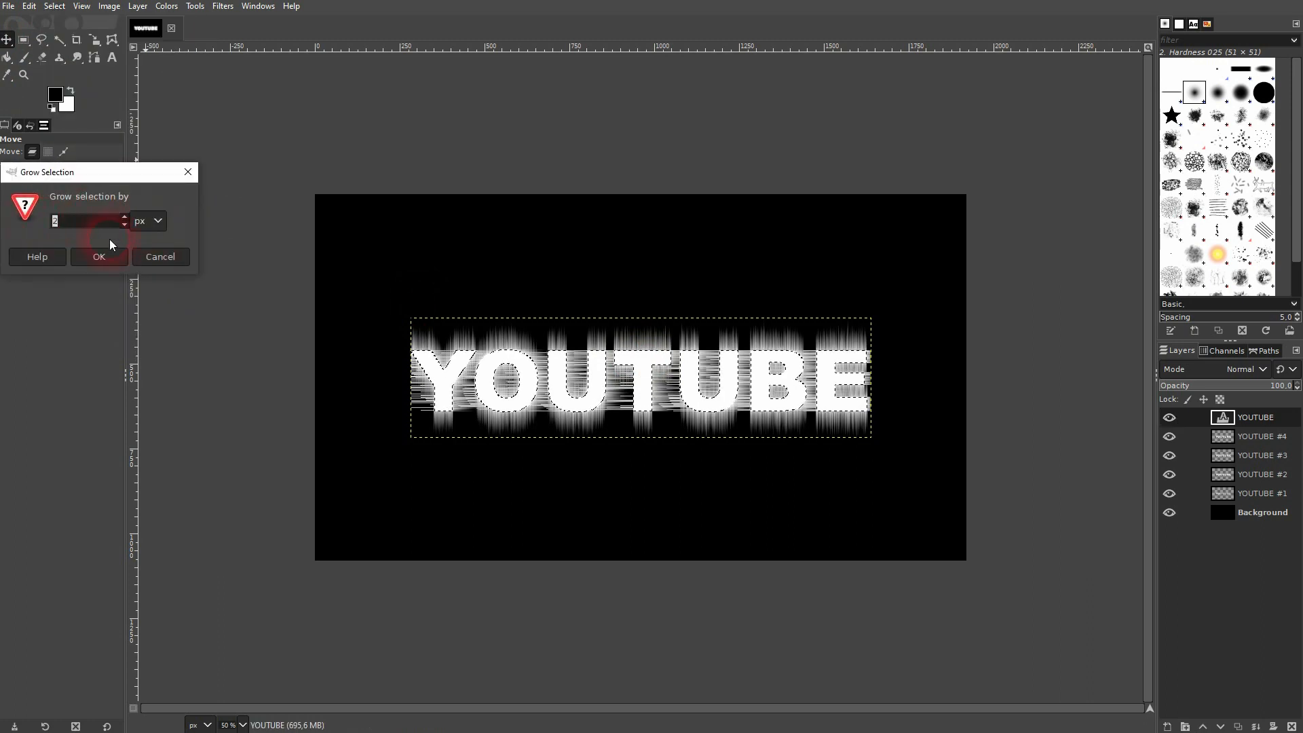
left_click(98, 258)
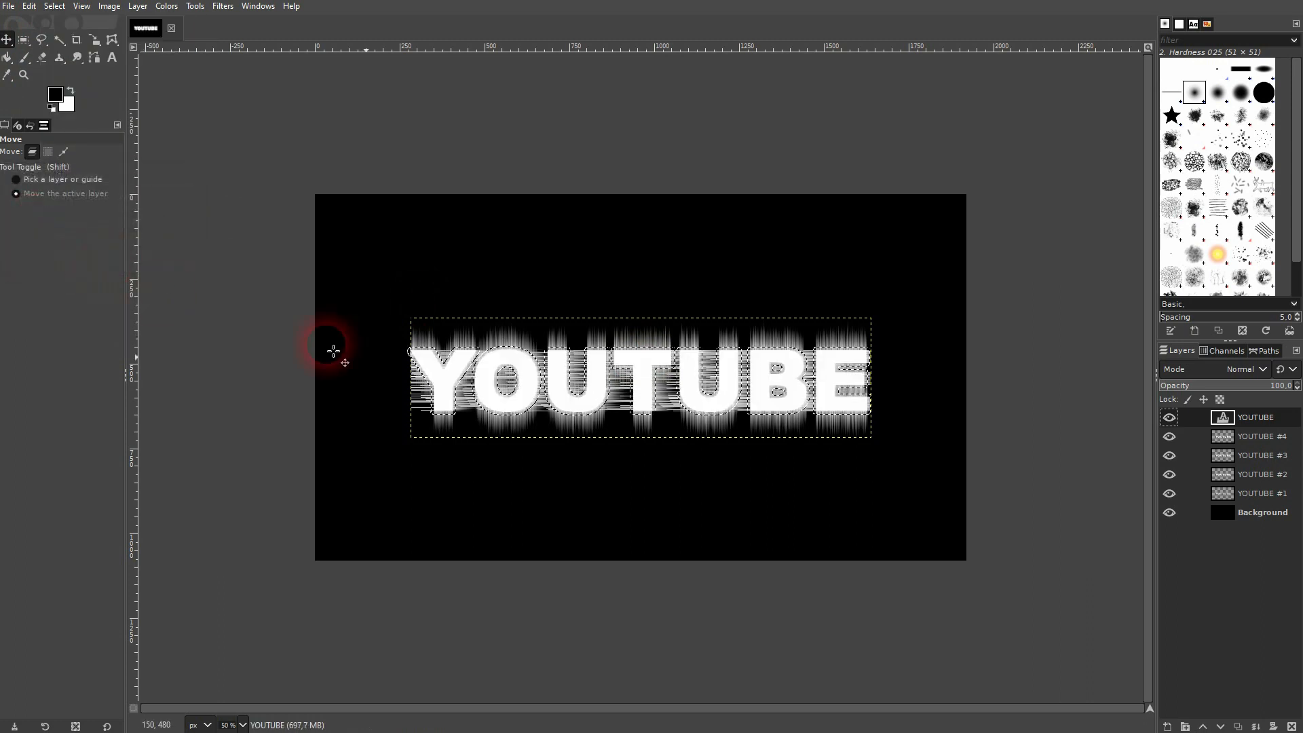
Shrink the grown selection so that it follows the YOUTUBE letters more closely
scroll(575, 381, "up", 2)
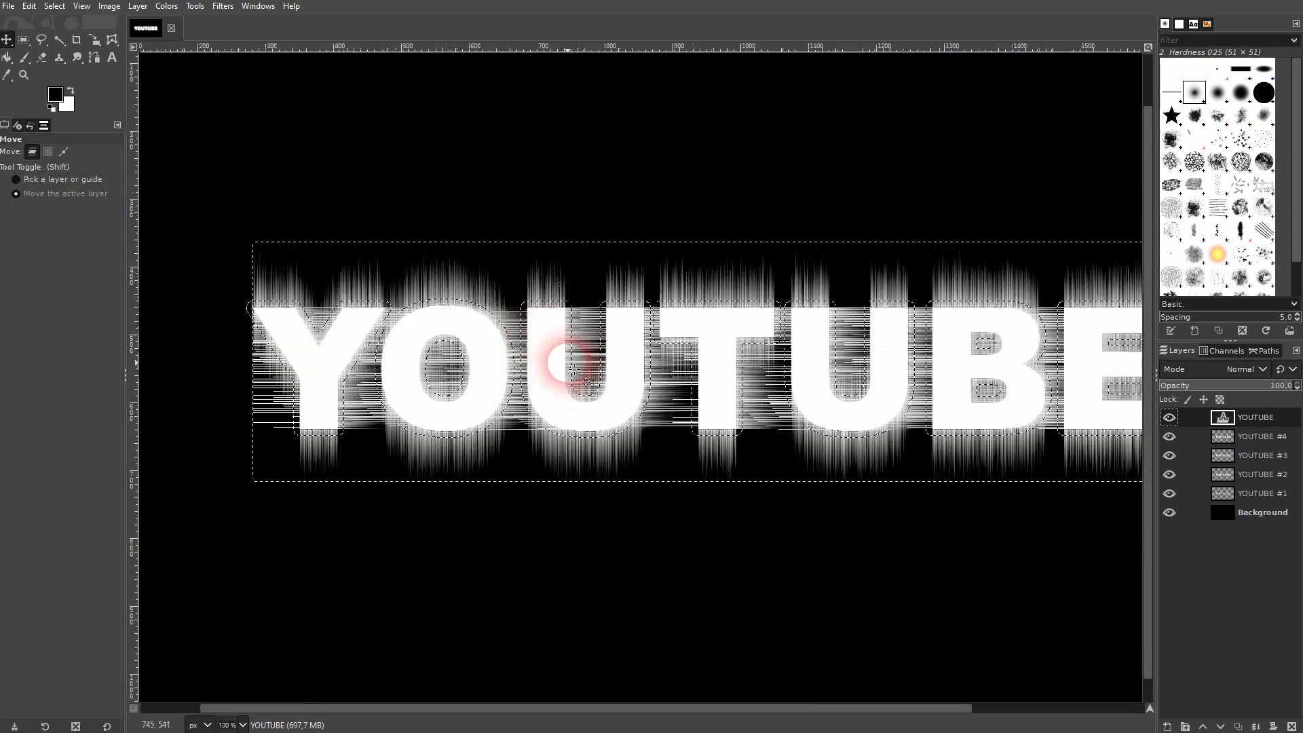
left_click(56, 6)
left_click(56, 6)
left_click(56, 6)
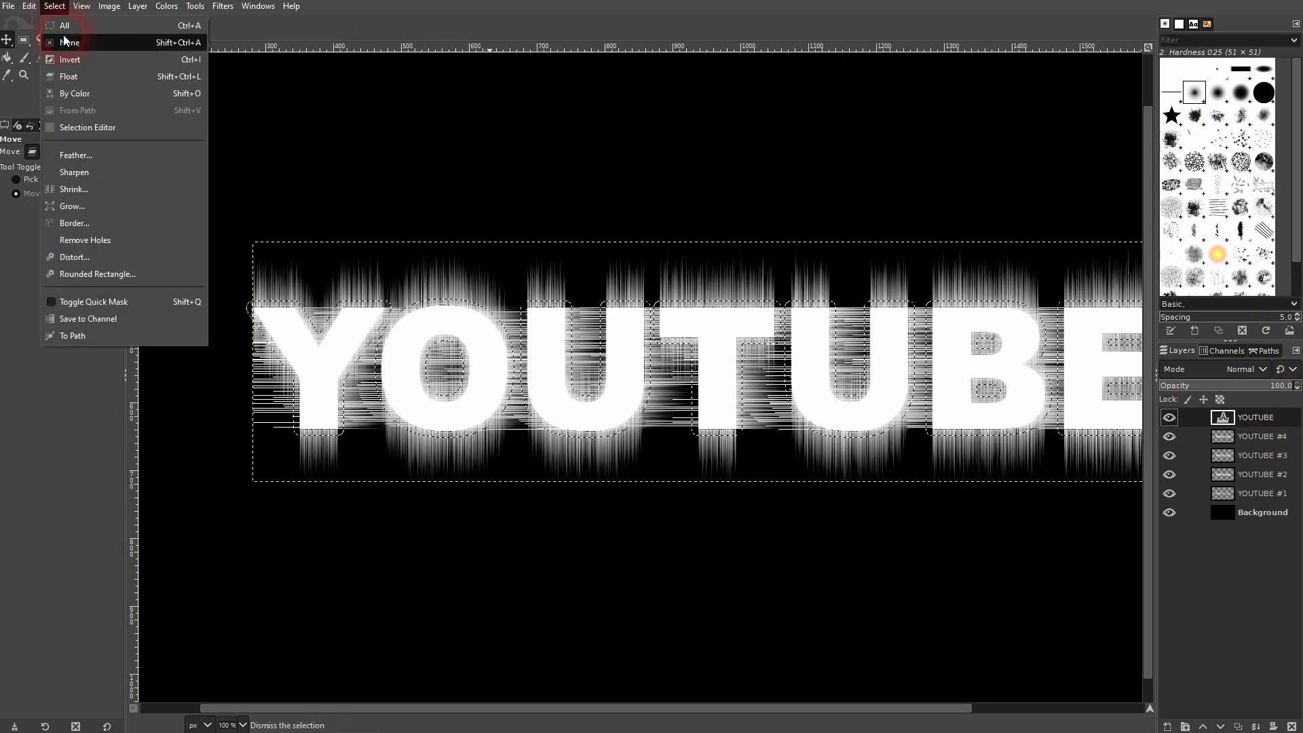
left_click(86, 190)
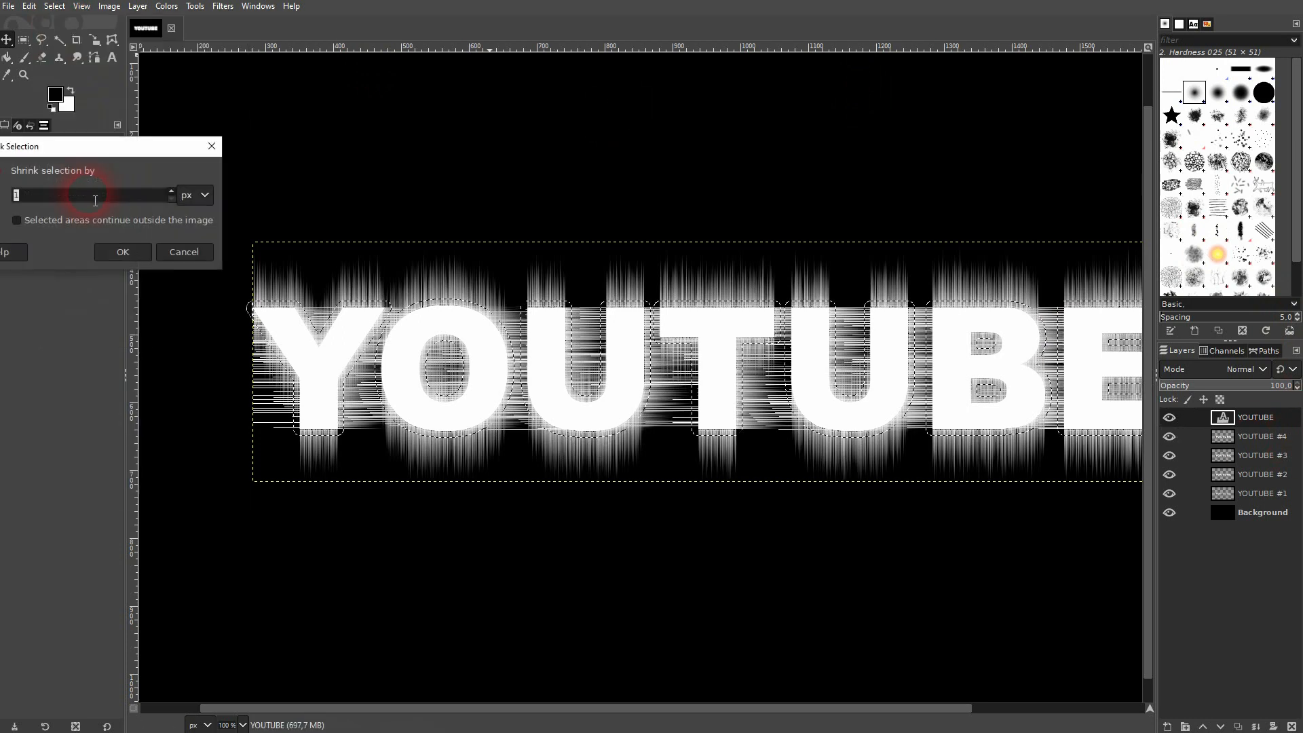
left_click_drag(90, 148, 292, 106)
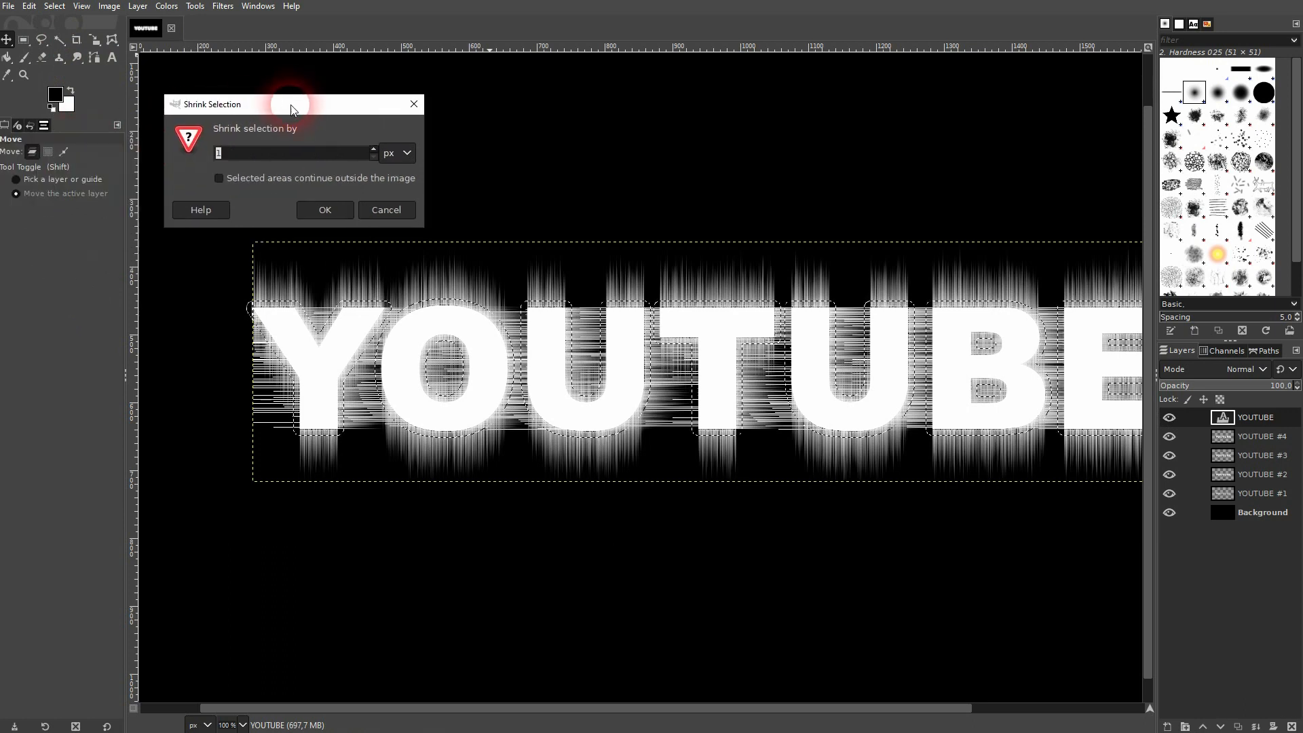
left_click(325, 210)
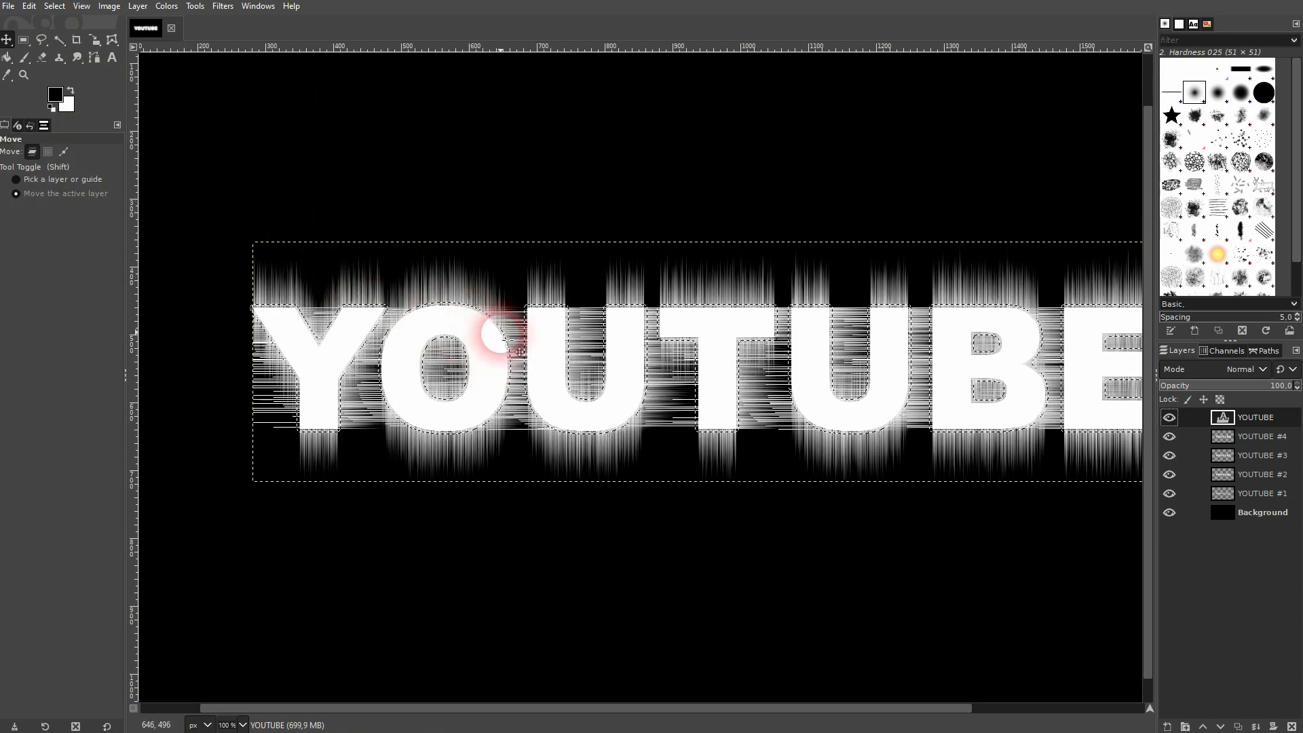
left_click(54, 7)
left_click(97, 207)
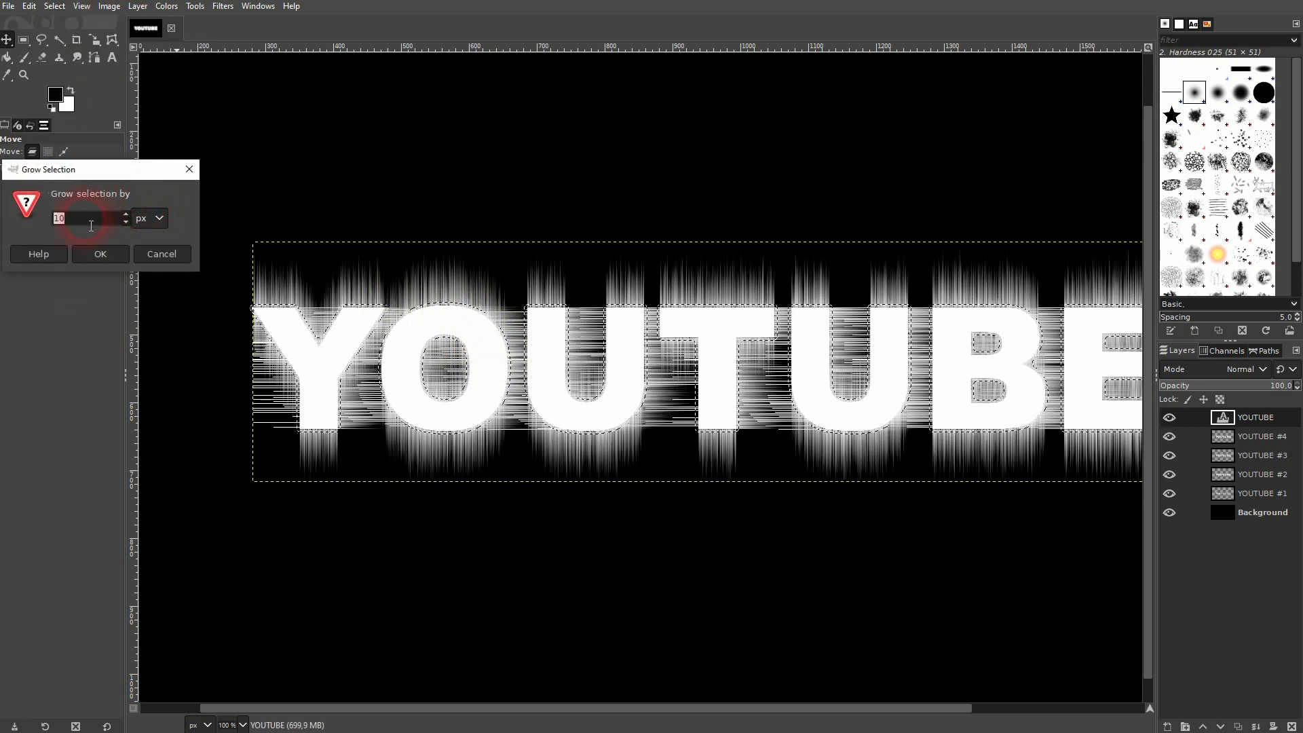
key("BackSpace")
key("BackSpace")
type("5")
left_click(178, 258)
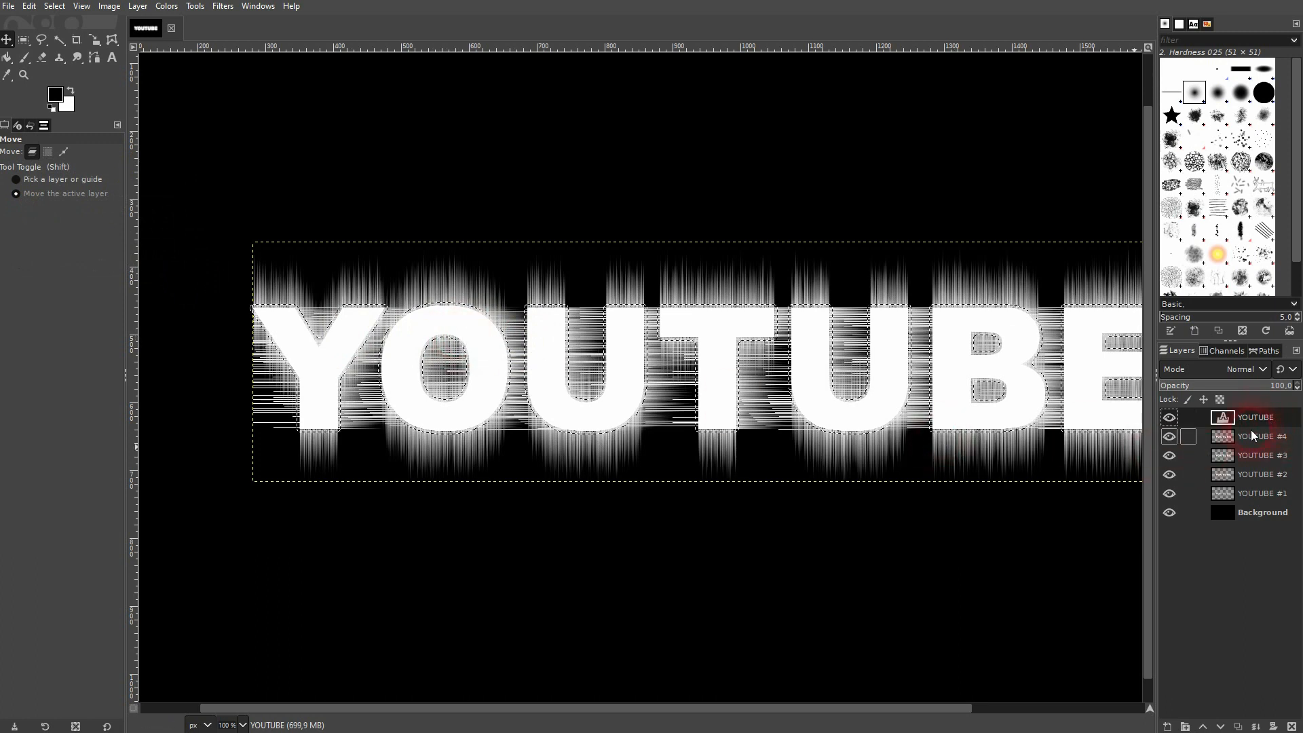
Create a 1920 × 1080 px transparent layer named outline and move it directly below the topmost YOUTUBE layer
left_click(1167, 725)
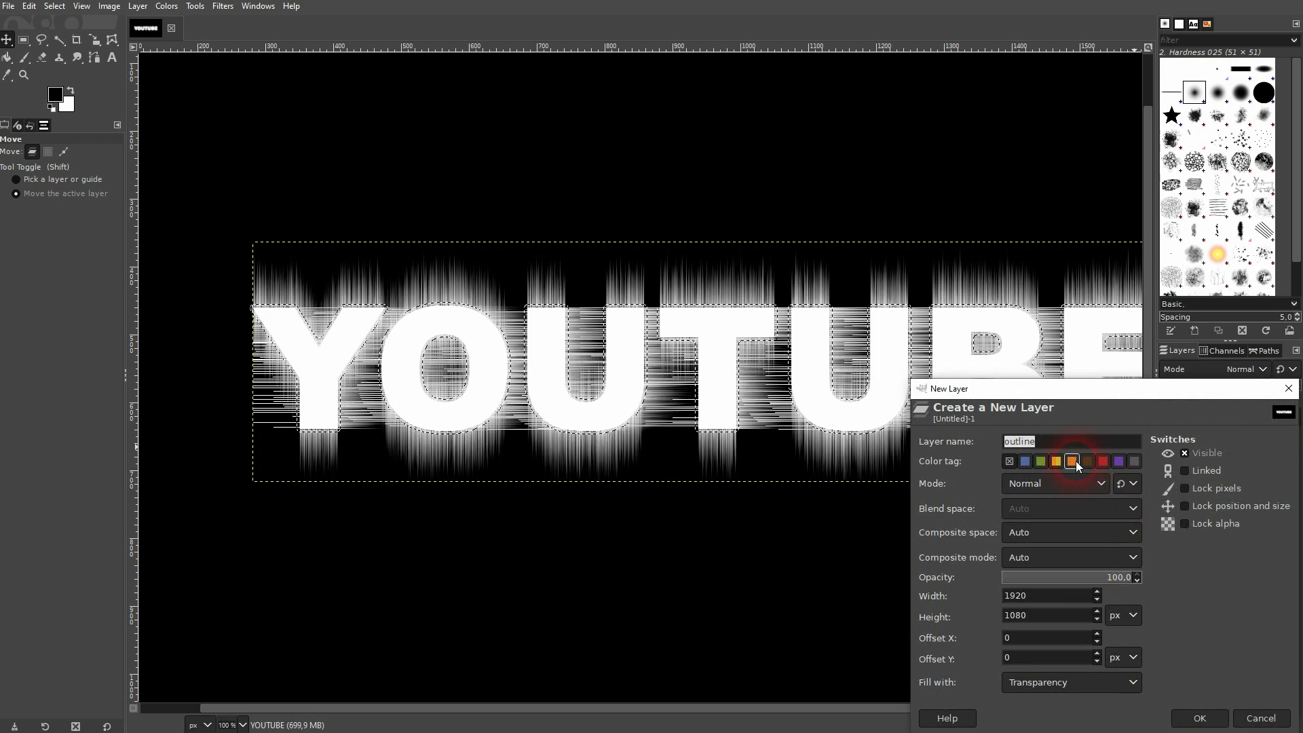
left_click(1081, 682)
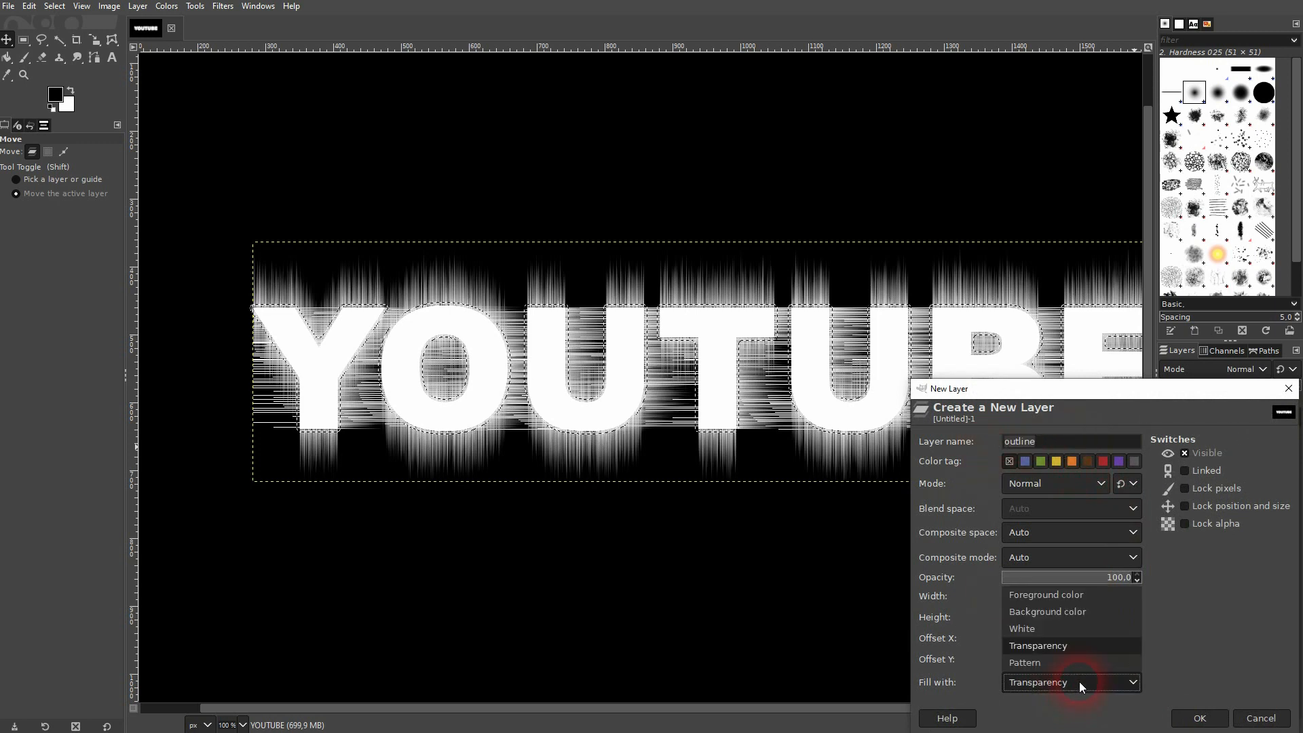
left_click(1082, 683)
left_click(1200, 719)
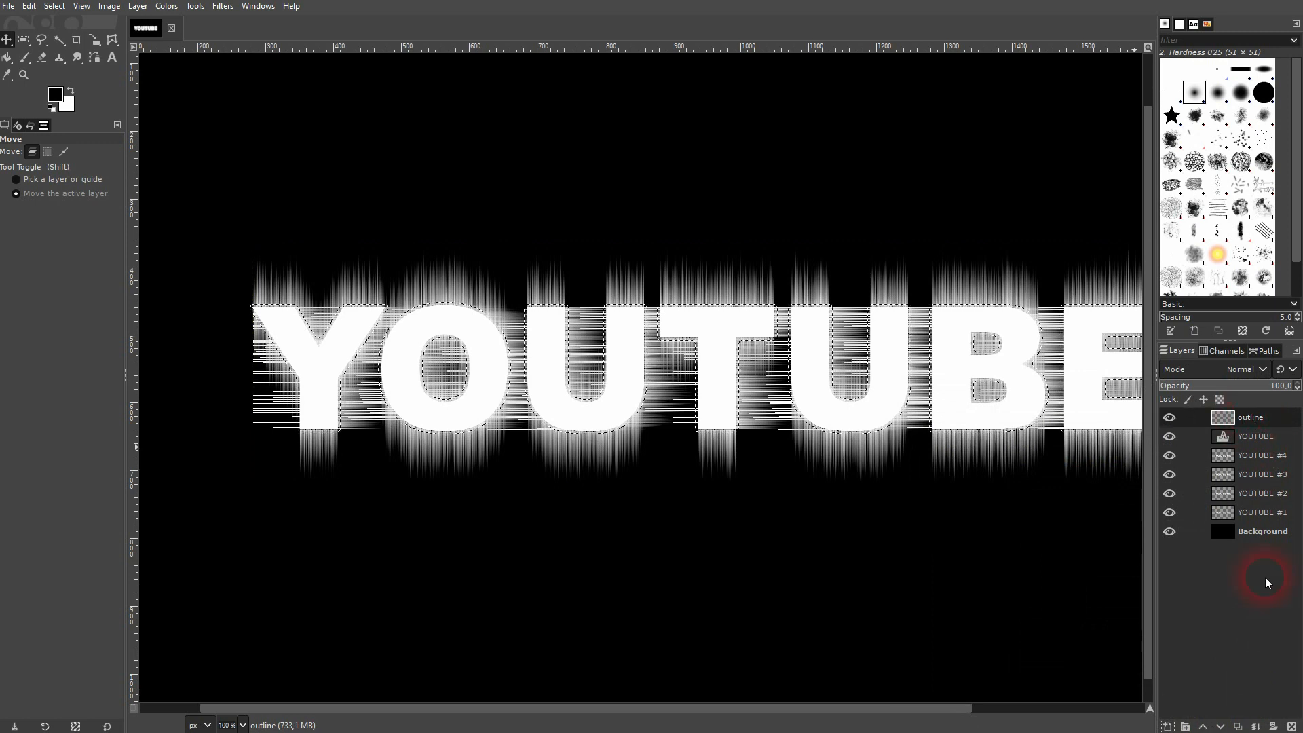
left_click(1228, 723)
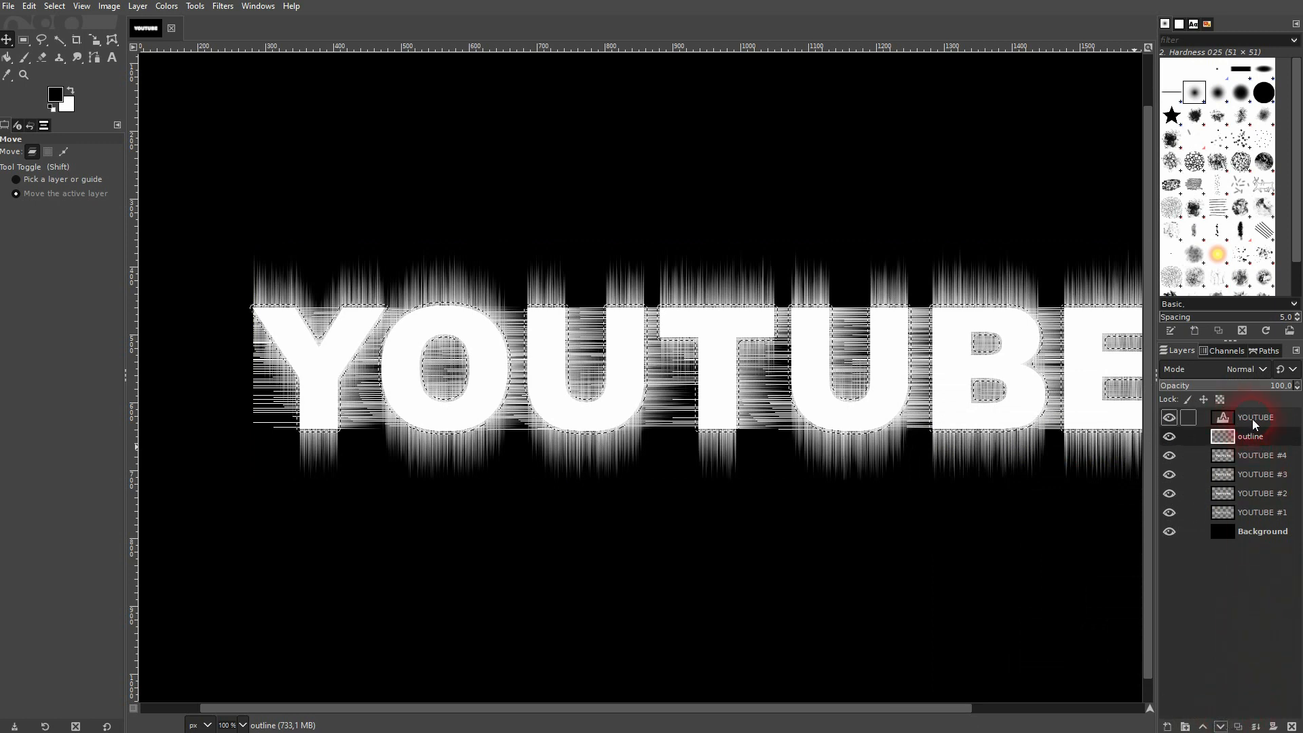
Bucket-fill the selected letter shapes with black on the outline layer, and clear the selection
left_click(8, 58)
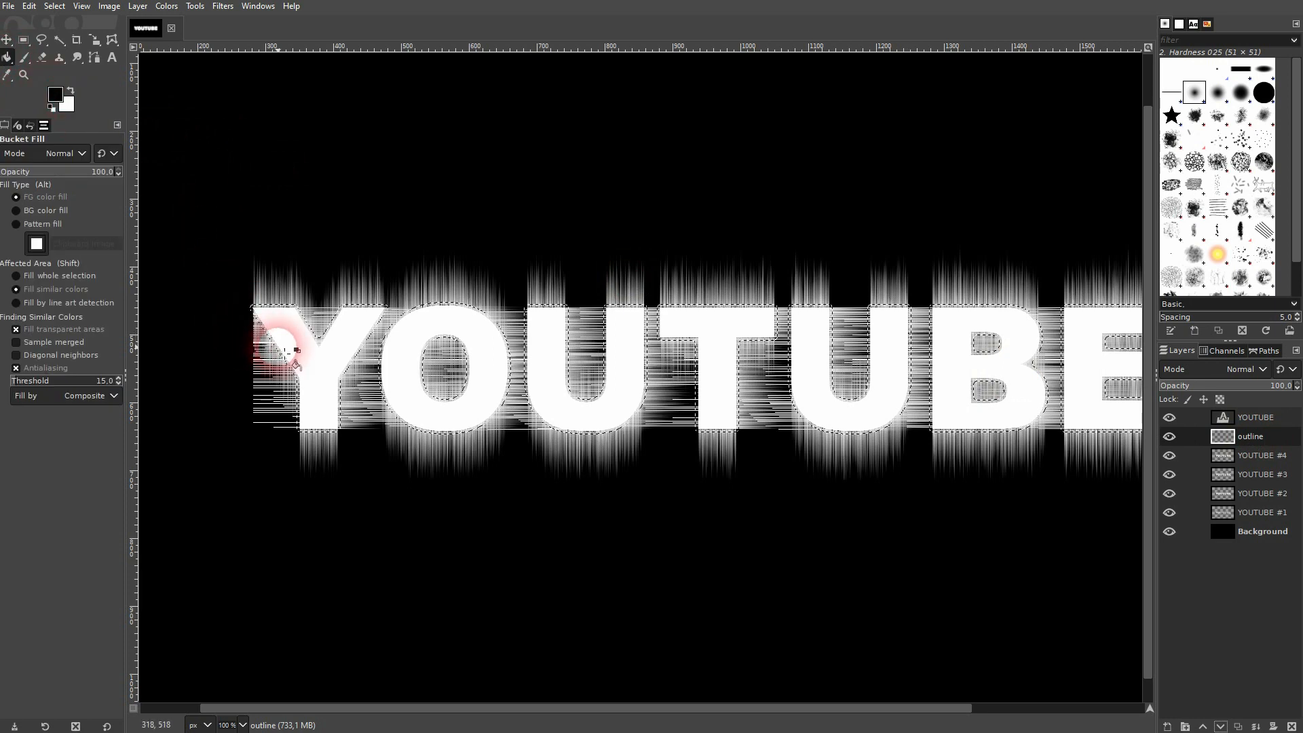
left_click(296, 350)
left_click(373, 326)
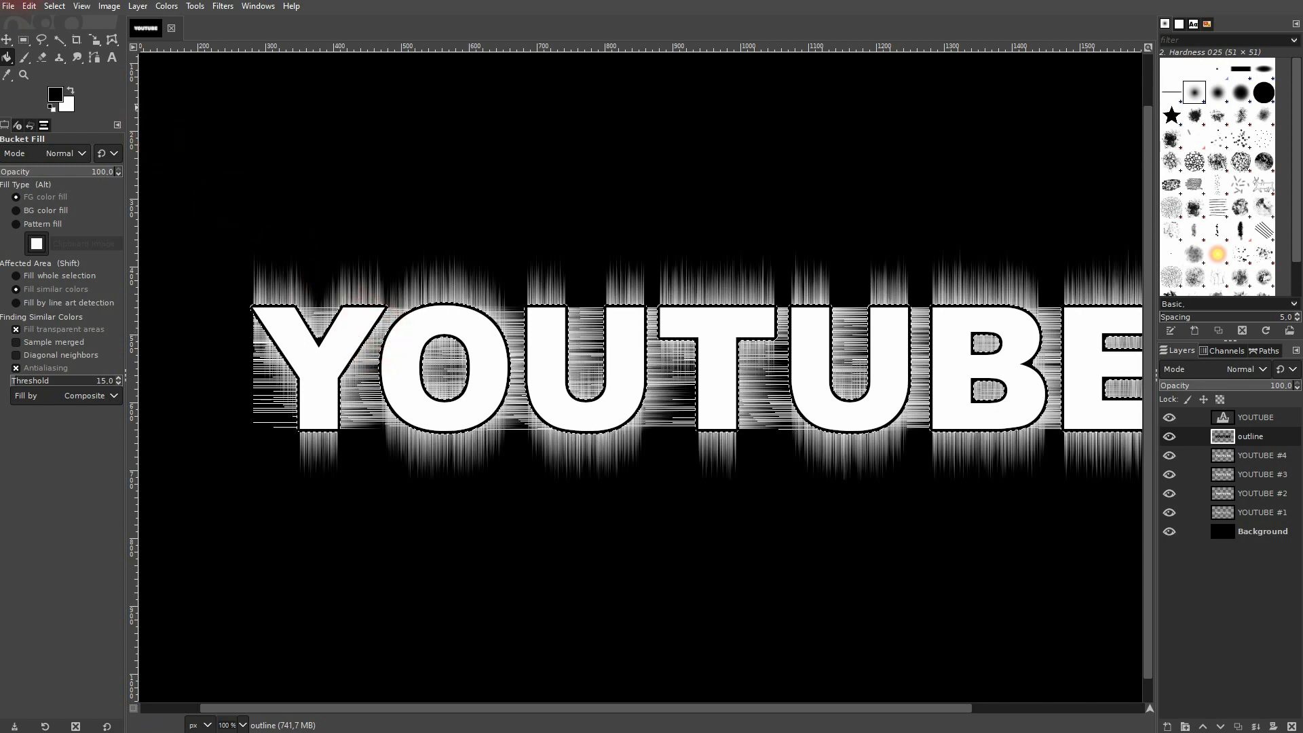
left_click(55, 7)
left_click(61, 42)
Examine the black outline around the YOUTUBE letters up close and across the whole image
left_click(679, 422)
scroll(733, 436, "down", 1, "ctrl")
scroll(1062, 430, "up", 1, "ctrl")
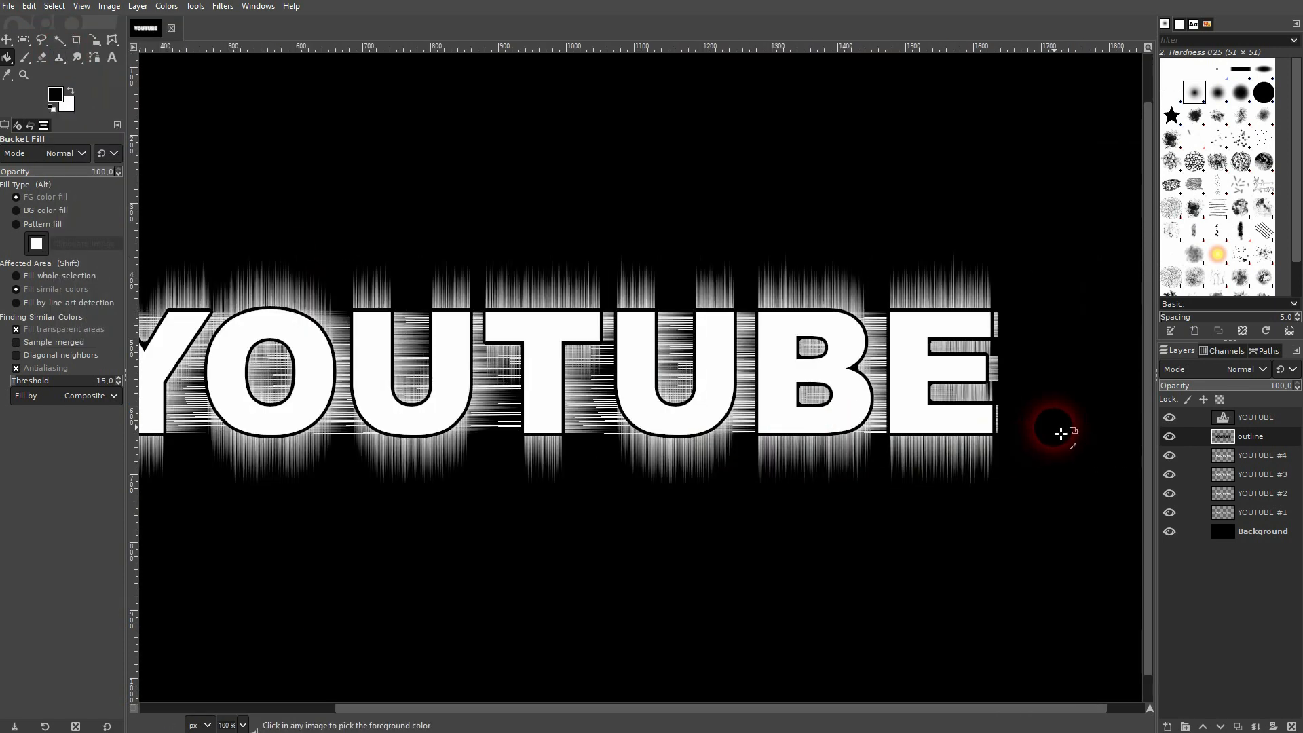
scroll(648, 437, "down", 2, "ctrl")
scroll(506, 421, "up", 1, "ctrl")
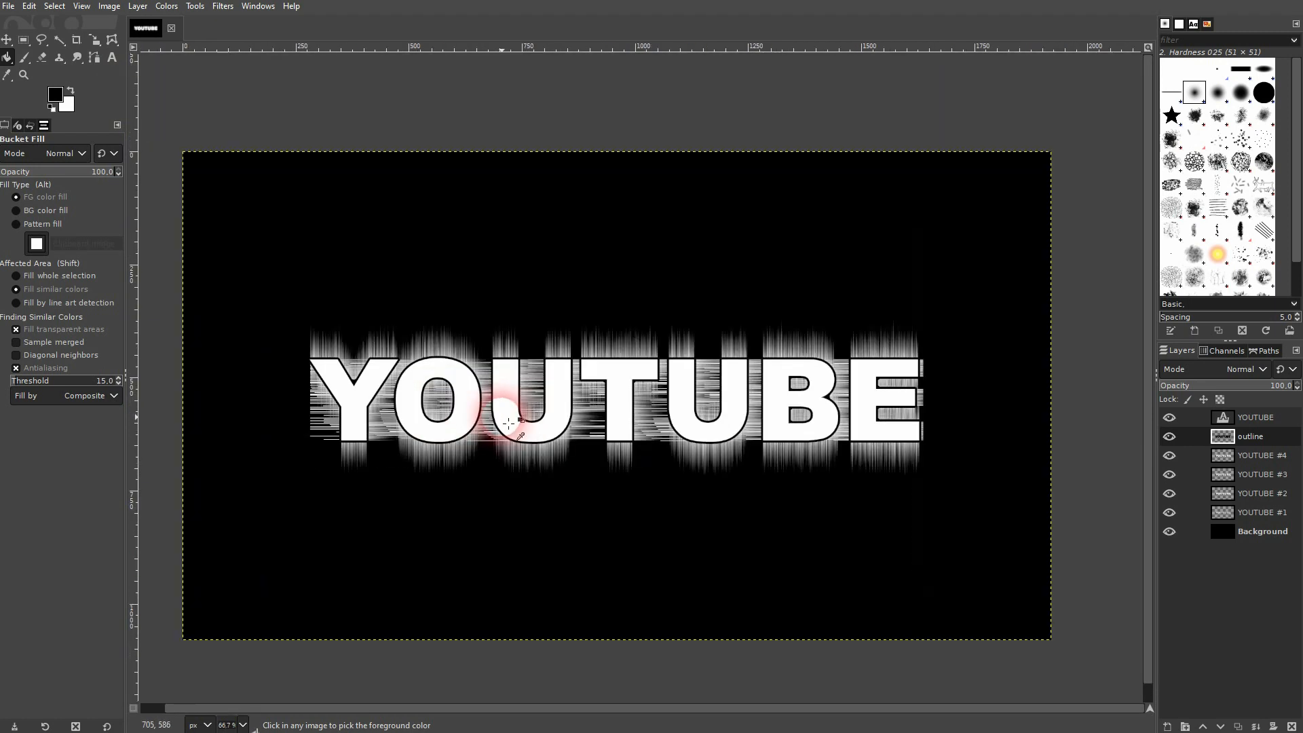
scroll(508, 424, "up", 1, "ctrl")
scroll(782, 407, "down", 1, "ctrl")
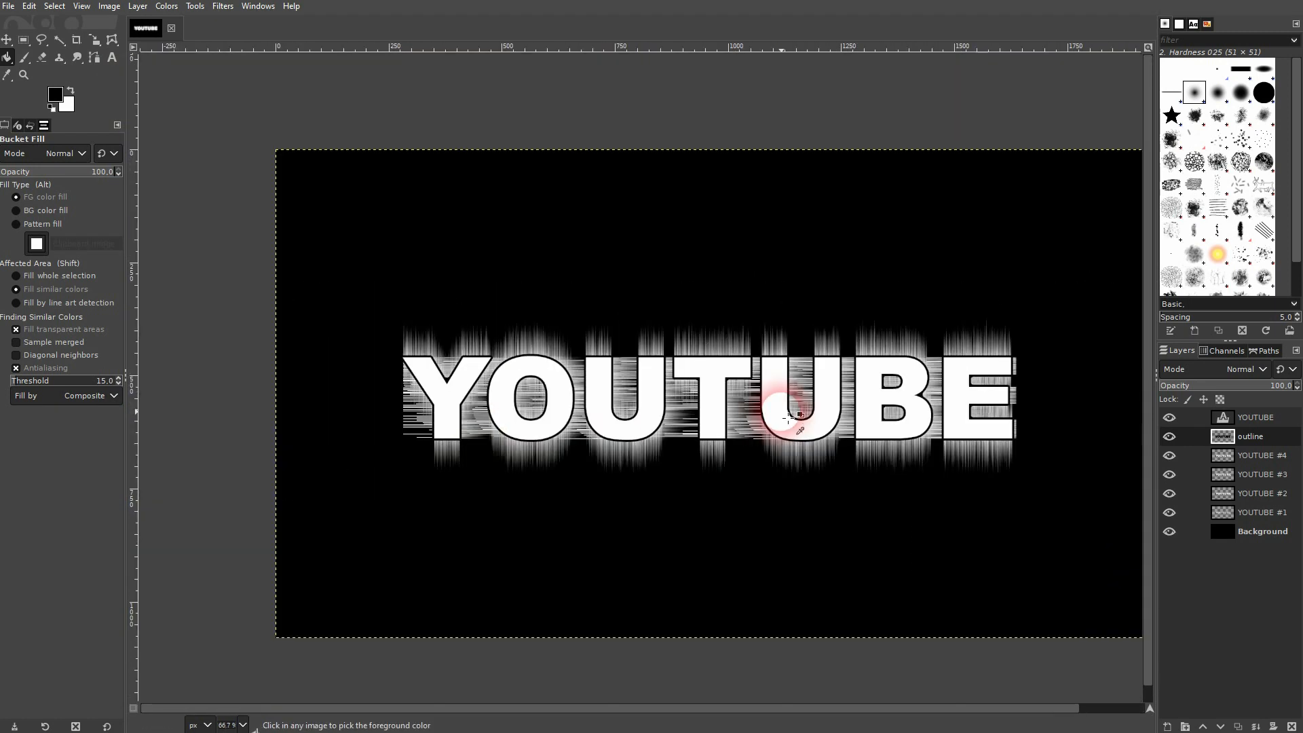
left_click(220, 7)
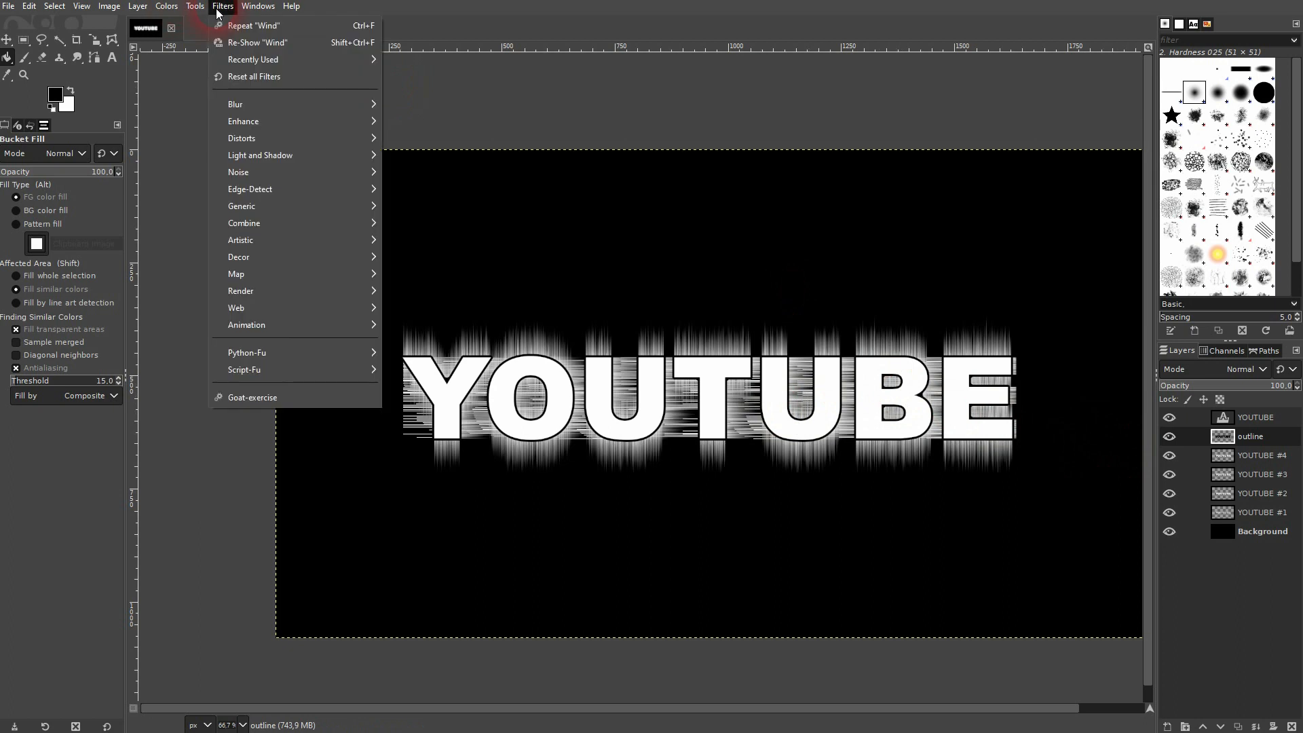
mouse_move(367, 105)
left_click(419, 138)
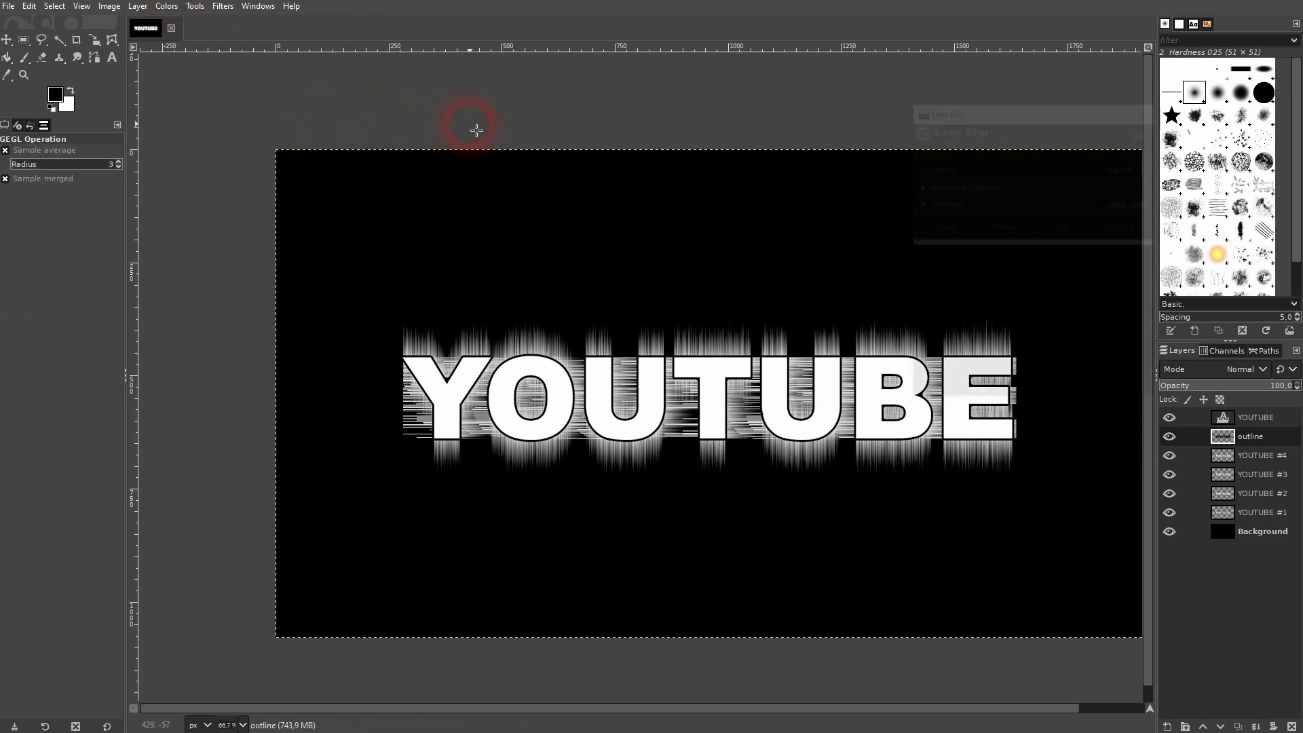
left_click(1150, 112)
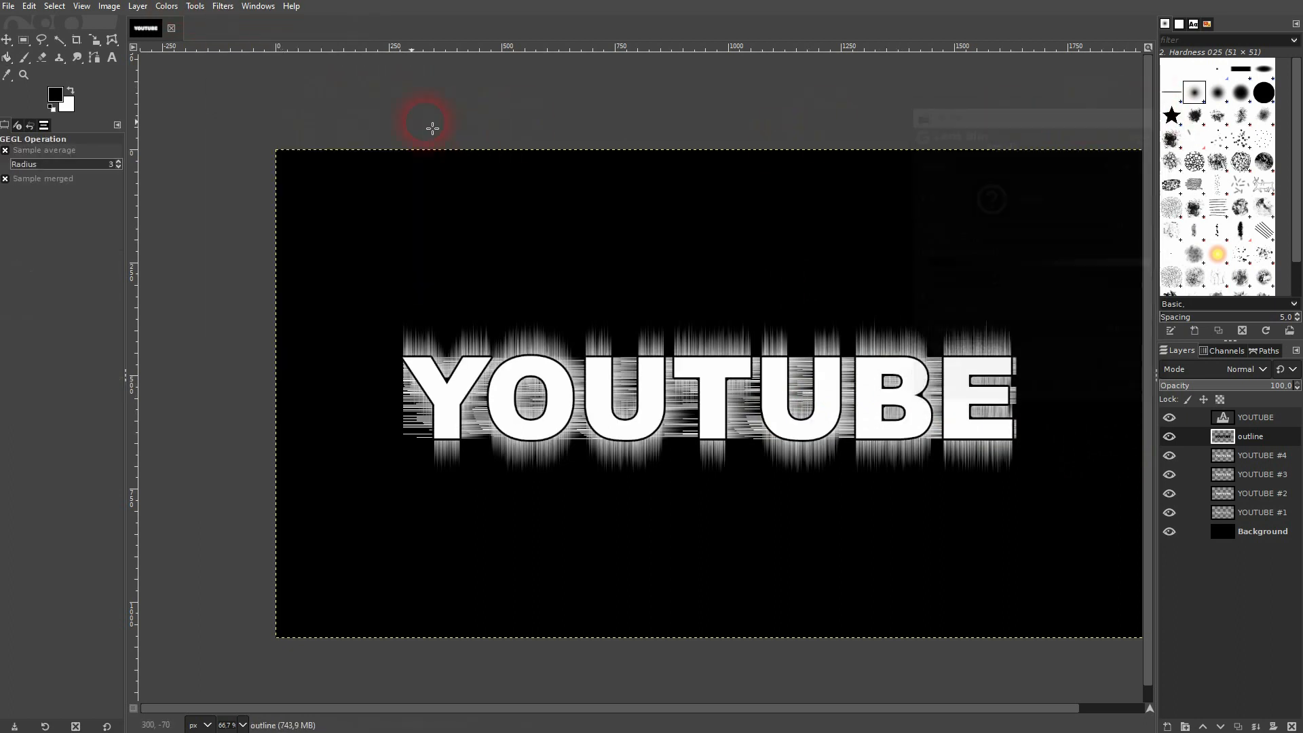
Soften the black outline layer with a Gaussian Blur of 3.46 in both X and Y
left_click(224, 6)
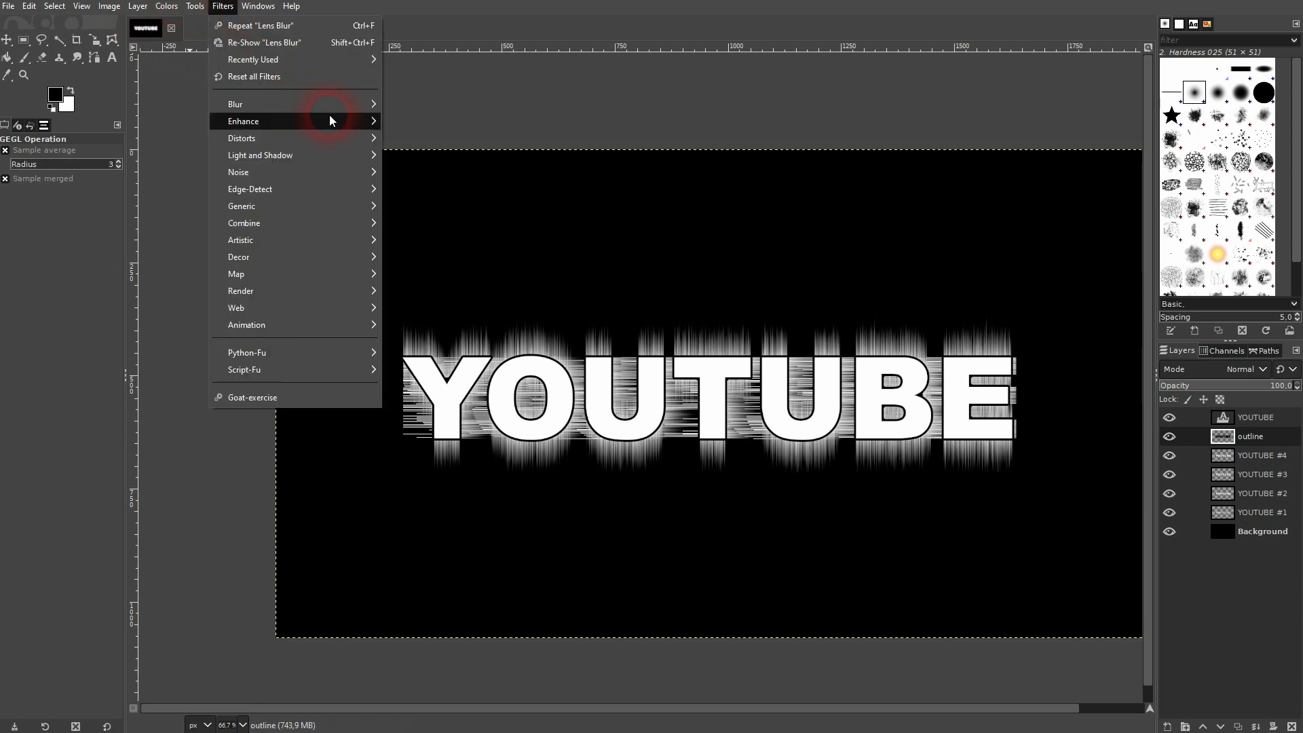
mouse_move(328, 107)
left_click(427, 121)
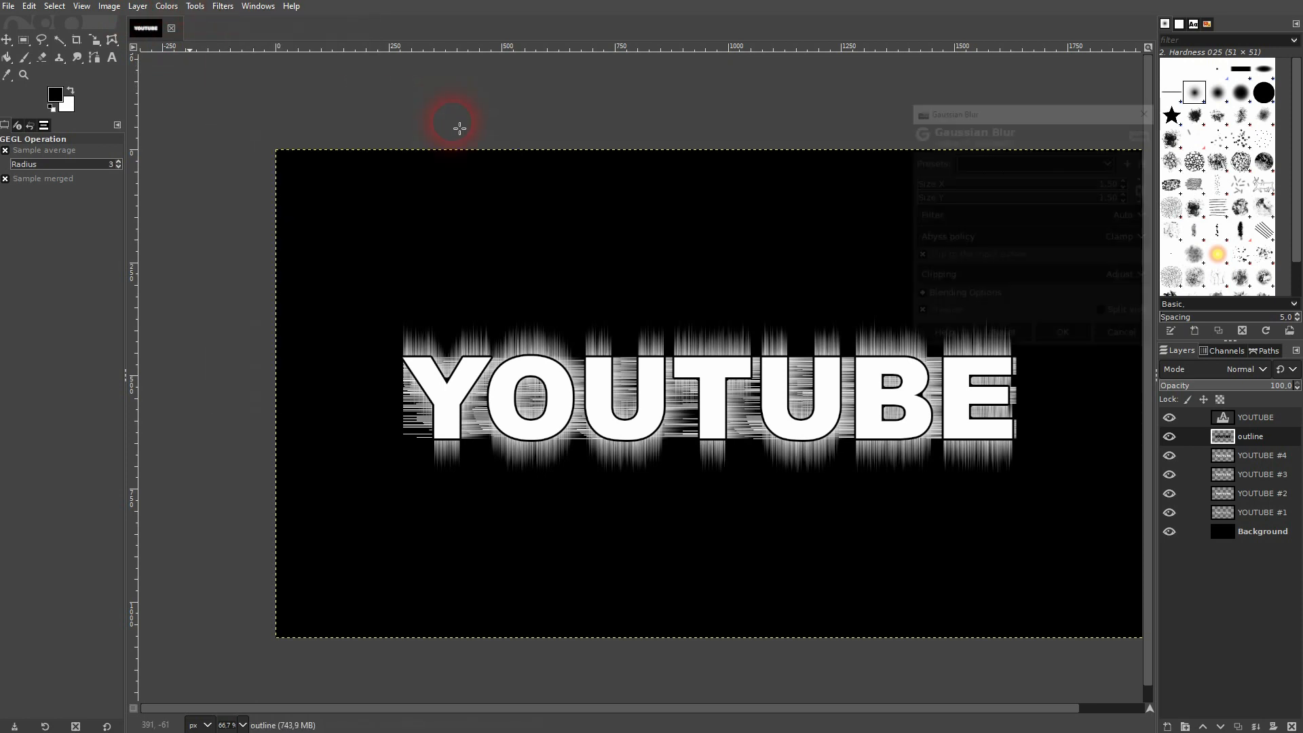
left_click_drag(1050, 120, 809, 65)
left_click(702, 262)
left_click(702, 261)
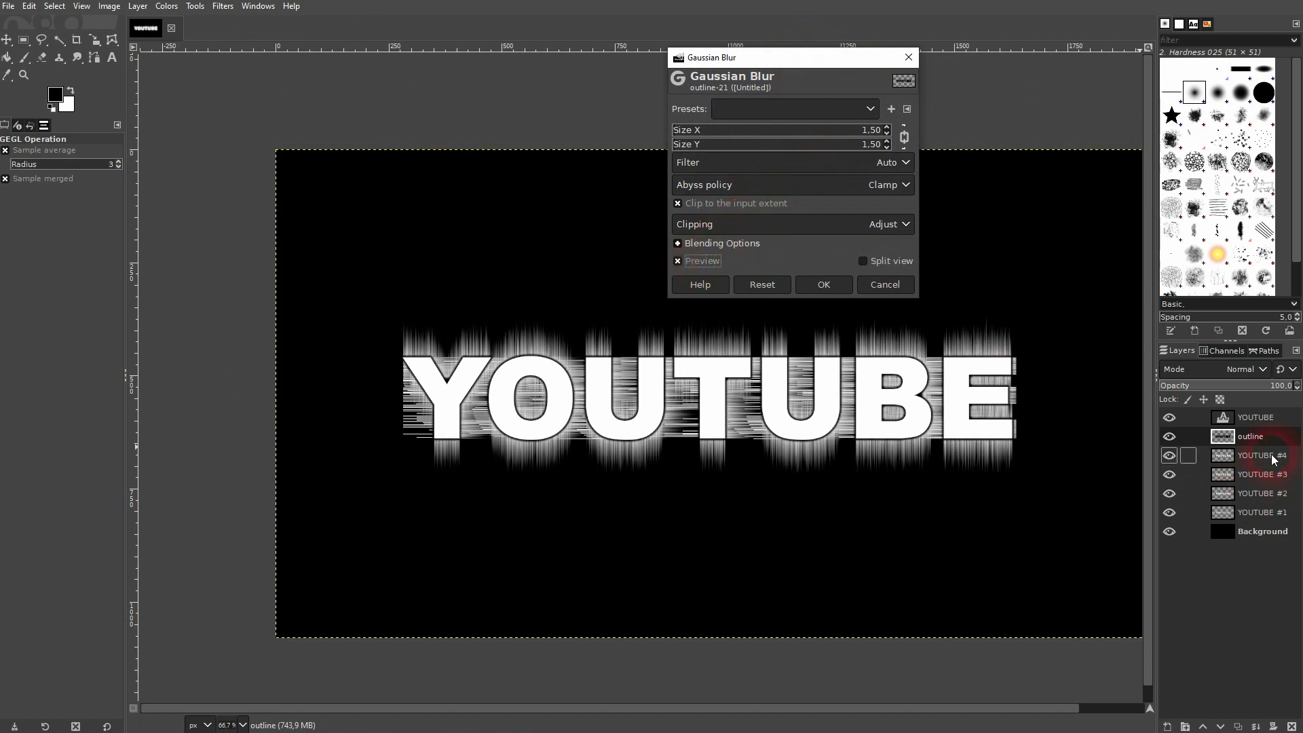
mouse_move(705, 130)
left_mouse_down()
mouse_move(770, 131)
mouse_move(669, 123)
mouse_move(681, 126)
left_mouse_up()
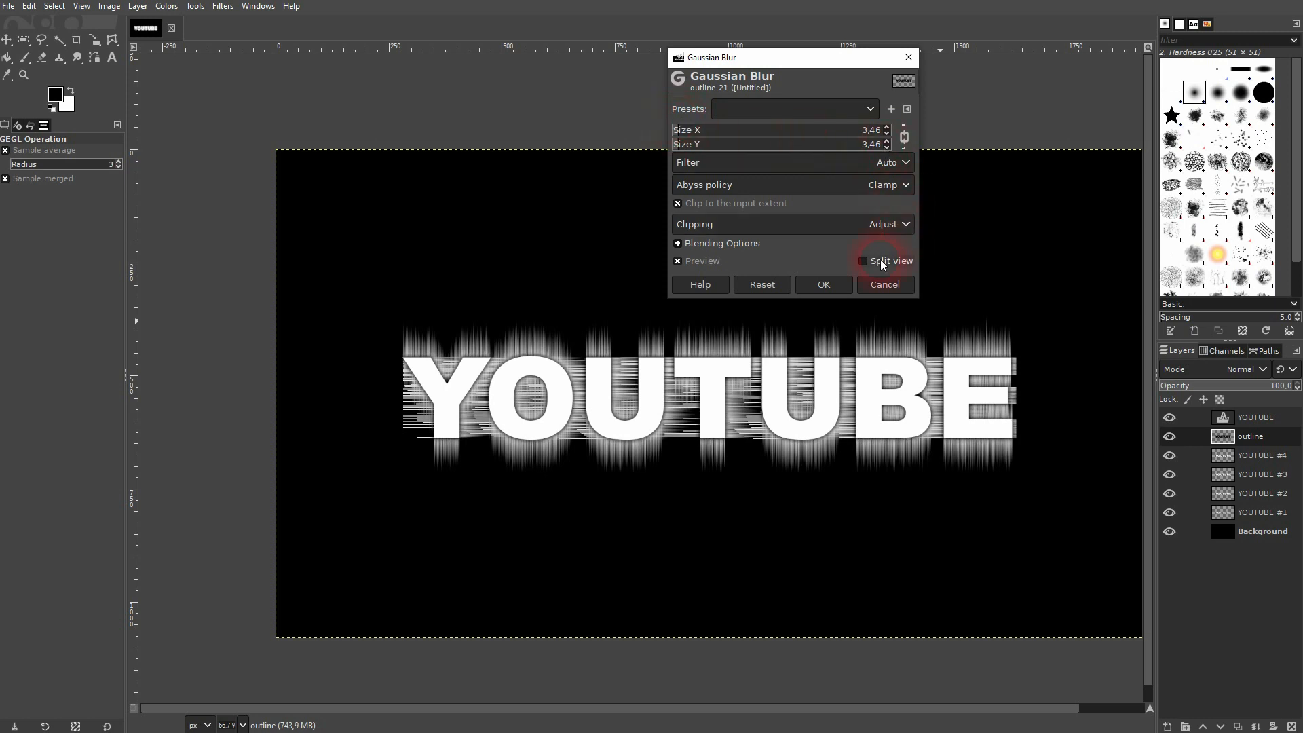
left_click(695, 262)
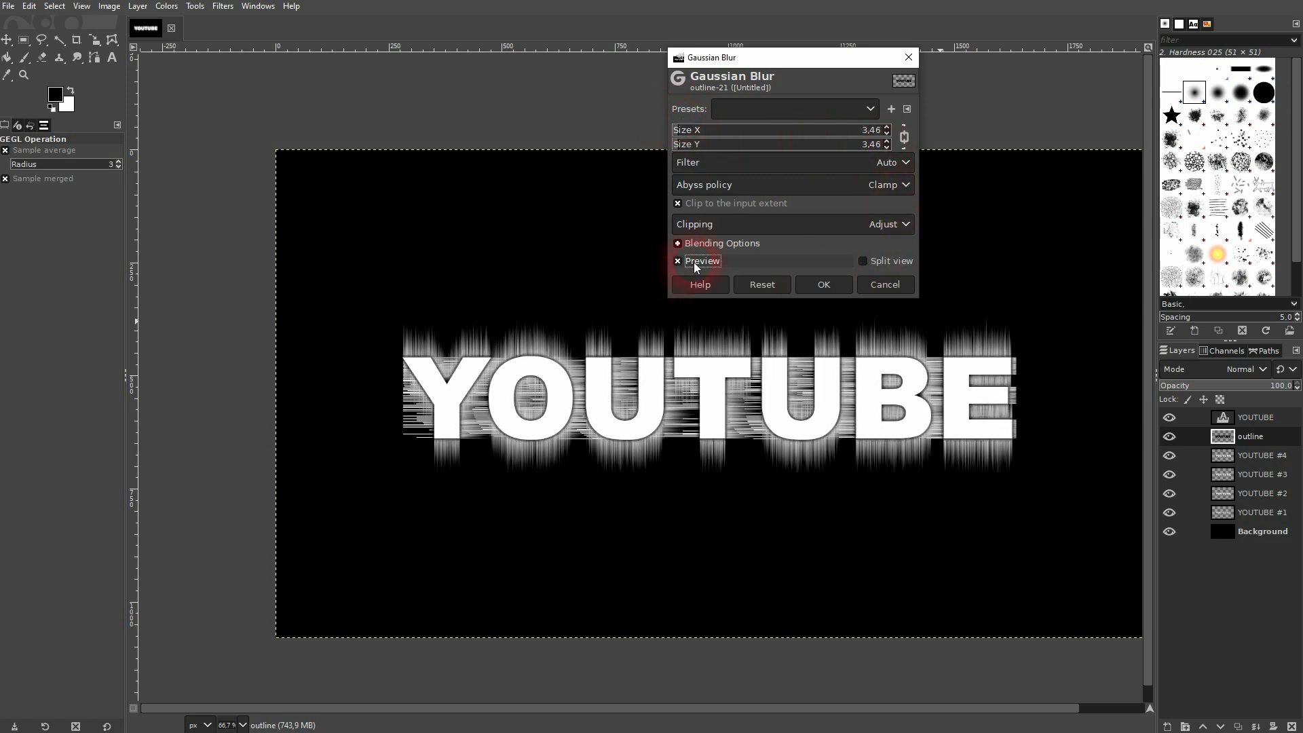
left_click(825, 288)
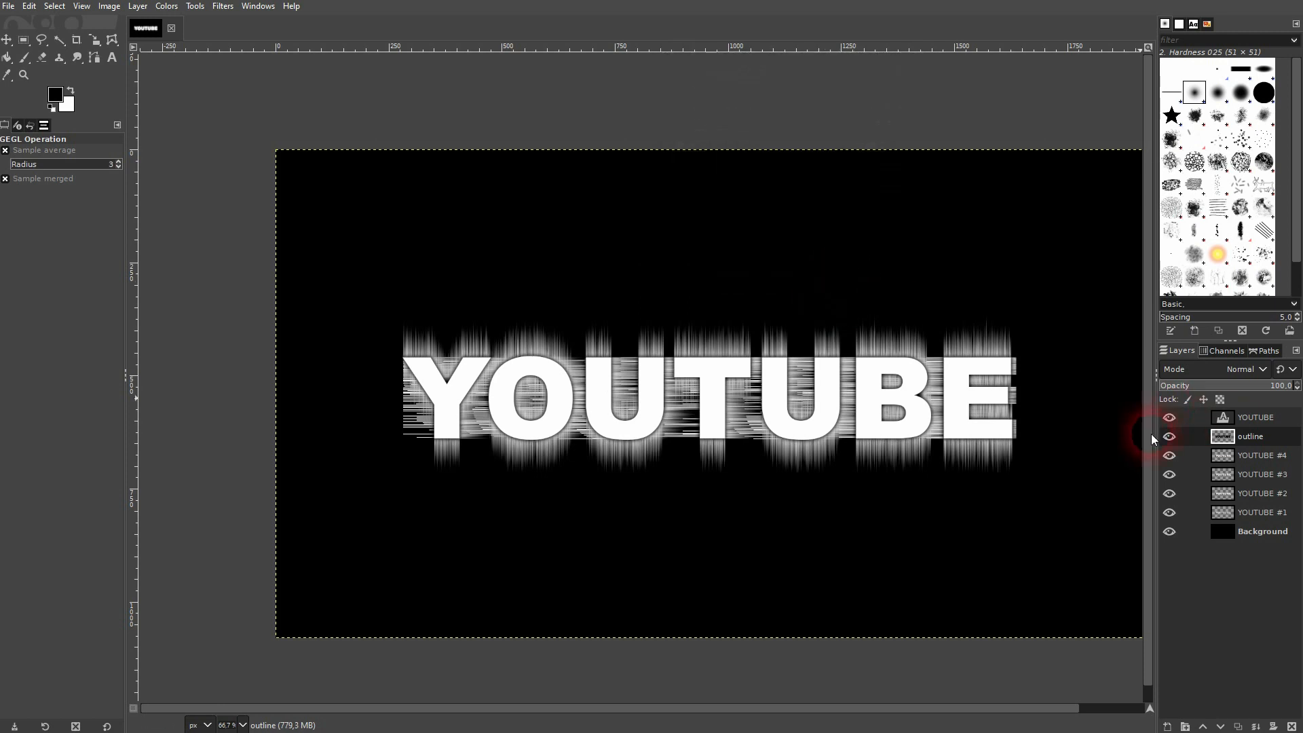
Merge the top YOUTUBE text layer down through outline and the wind copies into YOUTUBE #1, and check the merged layer by toggling its visibility
scroll(986, 456, "down", 1)
left_click(1129, 710)
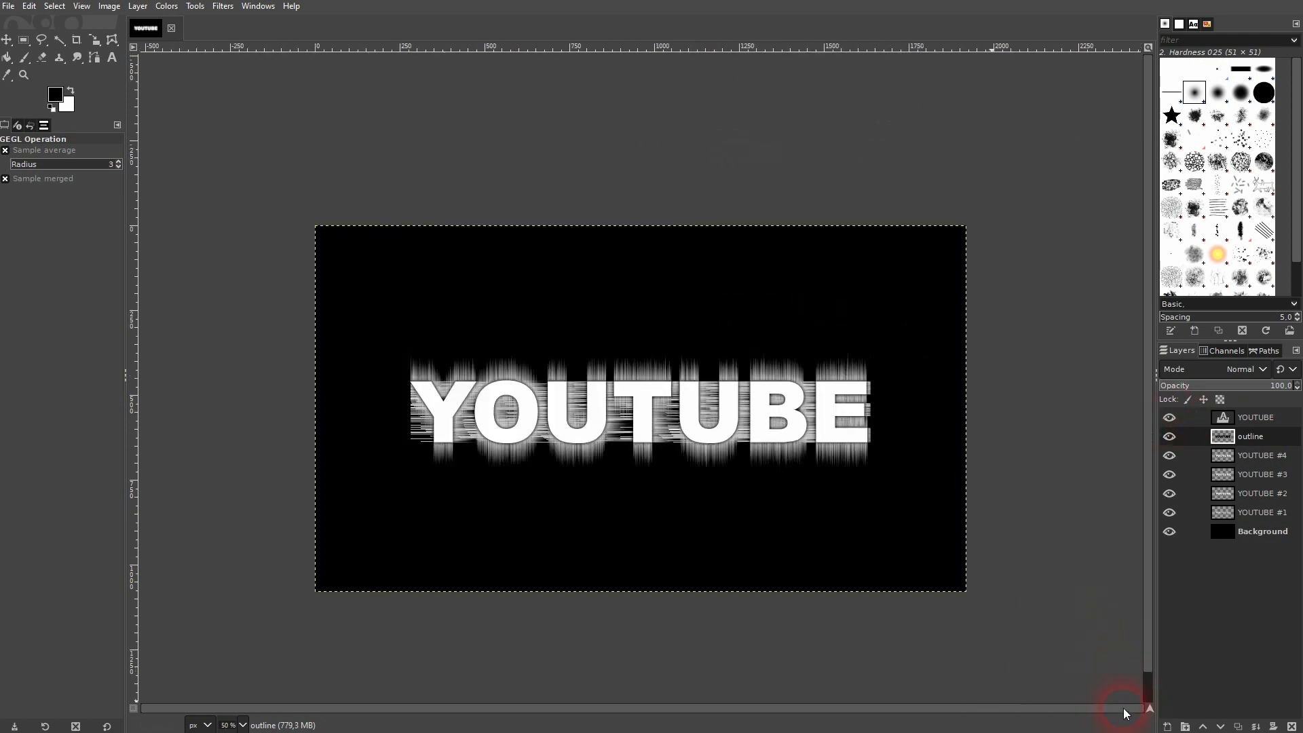
left_click(1240, 416)
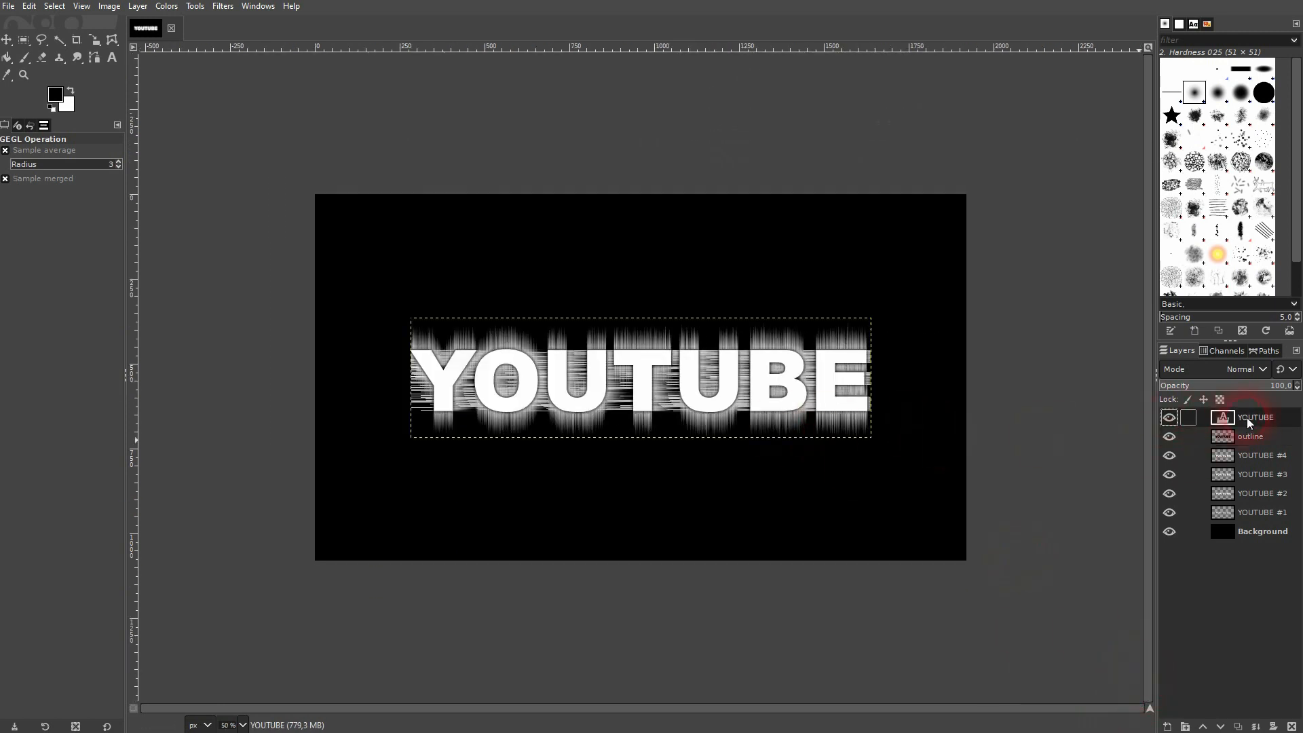
left_click(1257, 728)
left_click(1256, 728)
left_click(1257, 728)
left_click(1256, 727)
left_click(1257, 727)
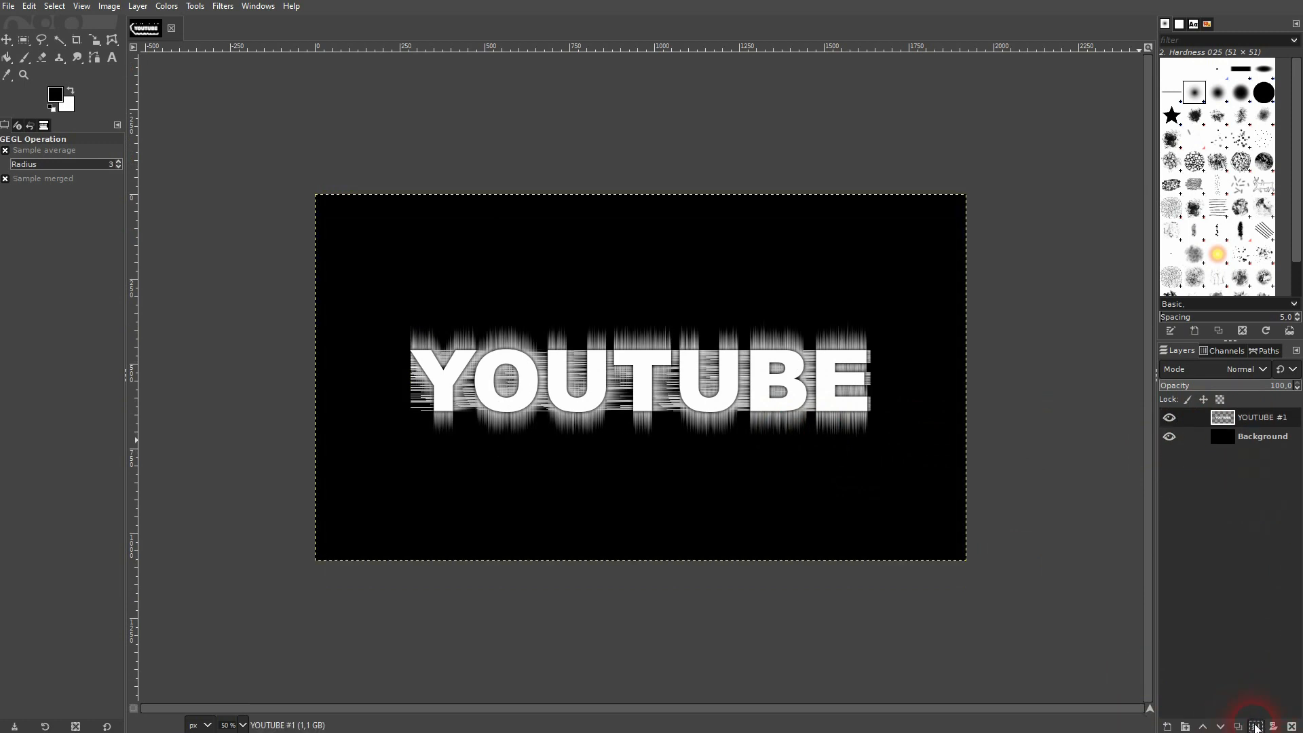
left_click(1169, 418)
left_click(1171, 418)
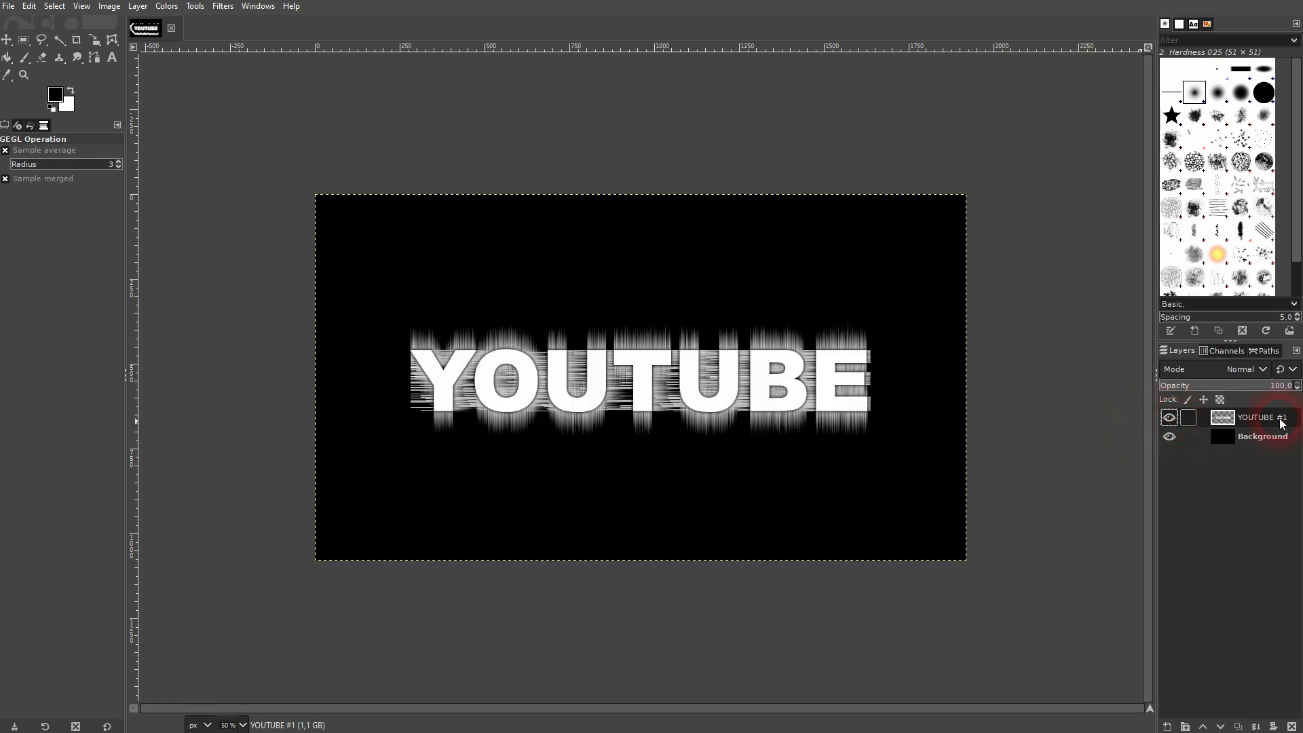
Colorize the merged YOUTUBE #1 layer green with hue 0.2674, saturation 0.7674 and lightness -0.157
left_click(171, 8)
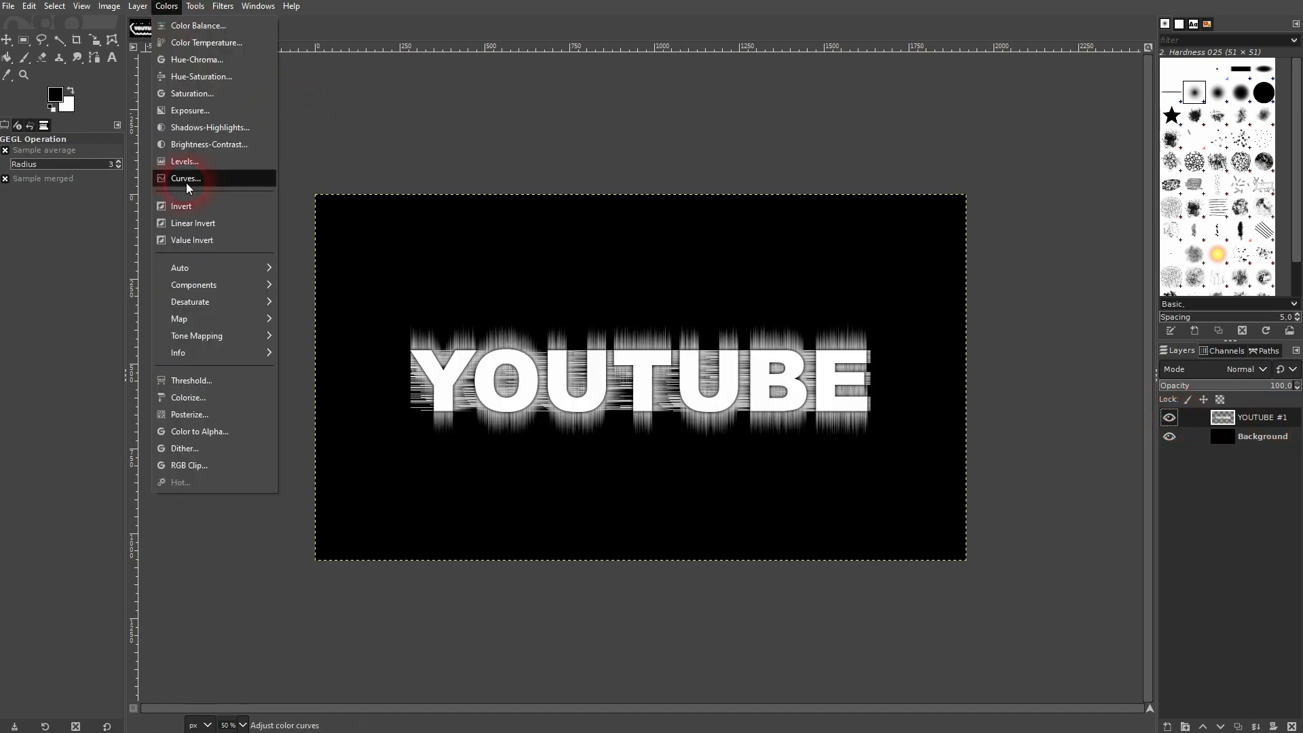
left_click(239, 396)
left_click_drag(823, 62, 1085, 80)
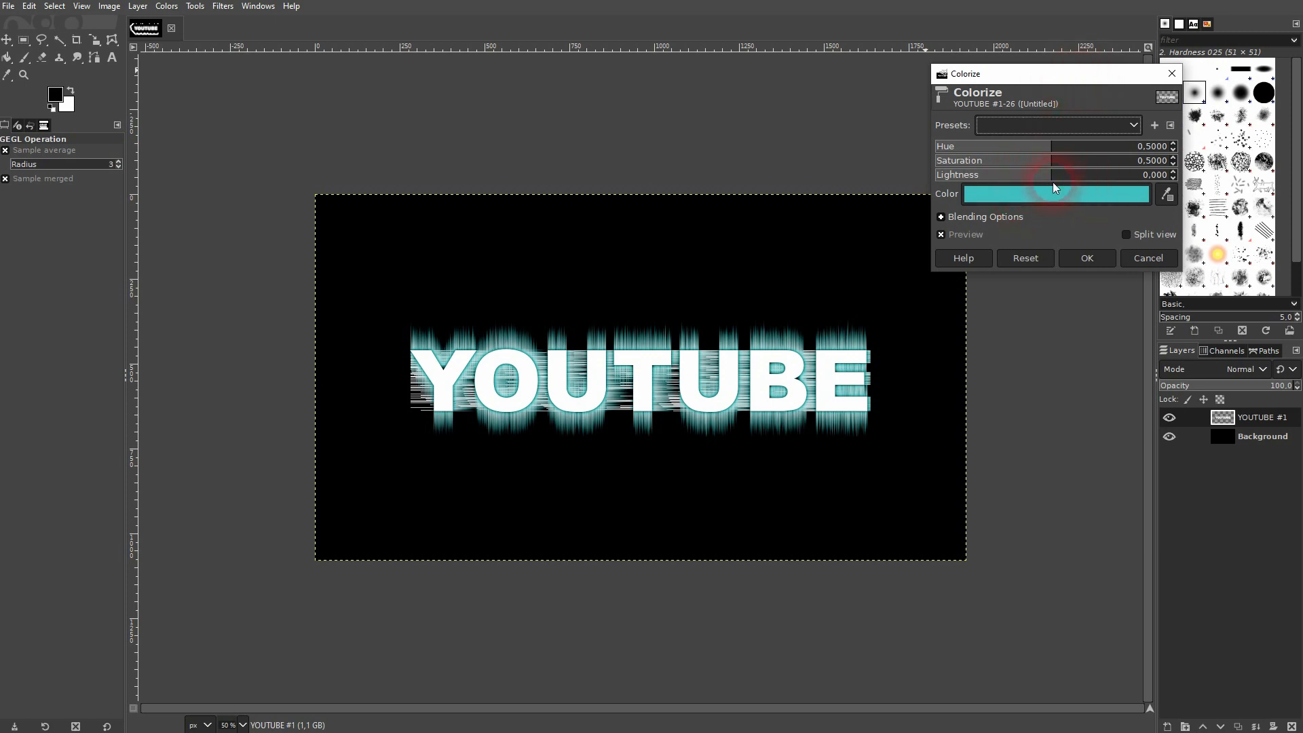
left_click(977, 235)
left_click(978, 236)
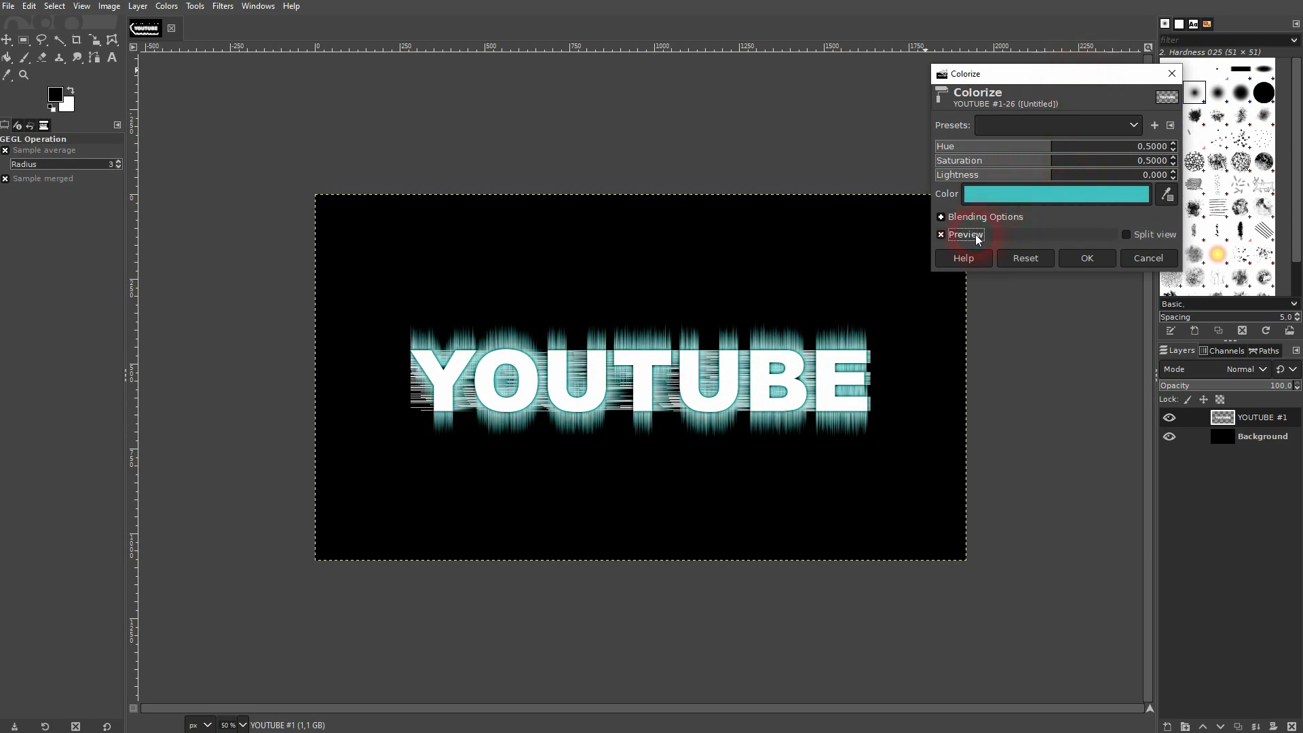
left_click_drag(1052, 175, 1130, 160)
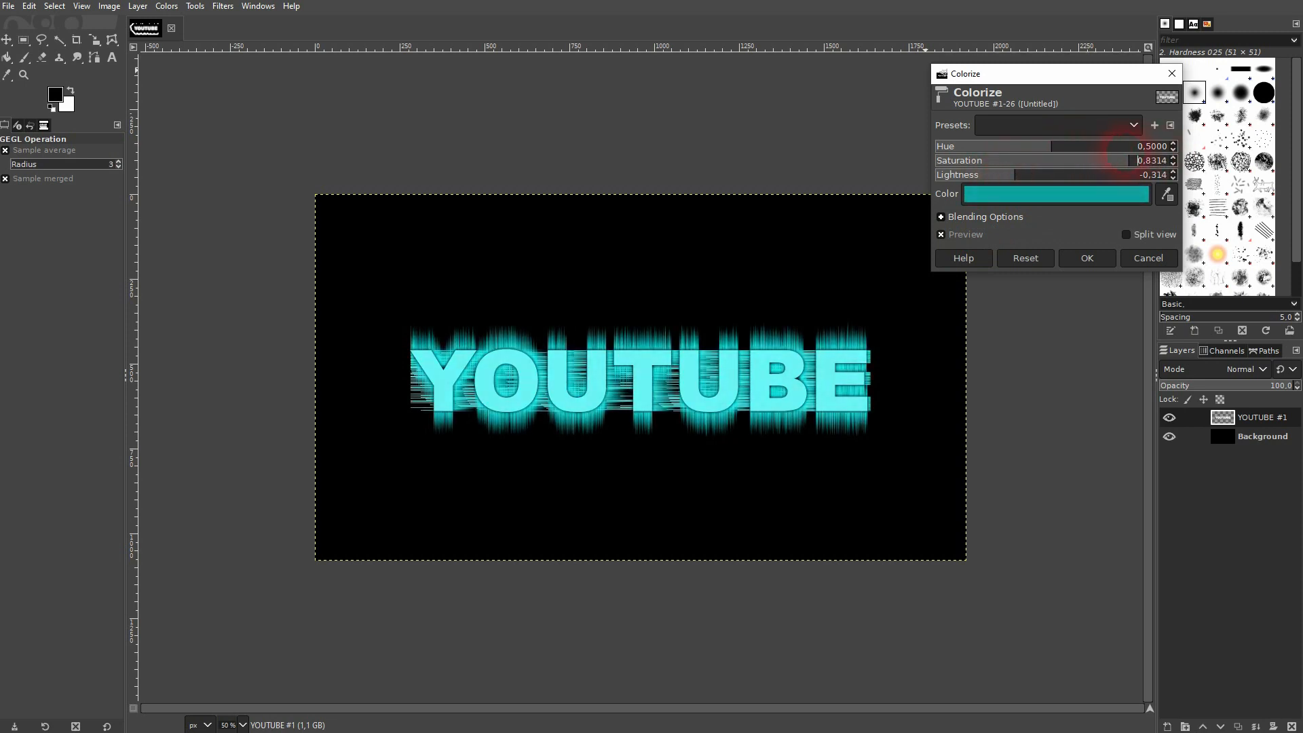
left_click(1036, 177)
left_click_drag(1054, 144, 997, 136)
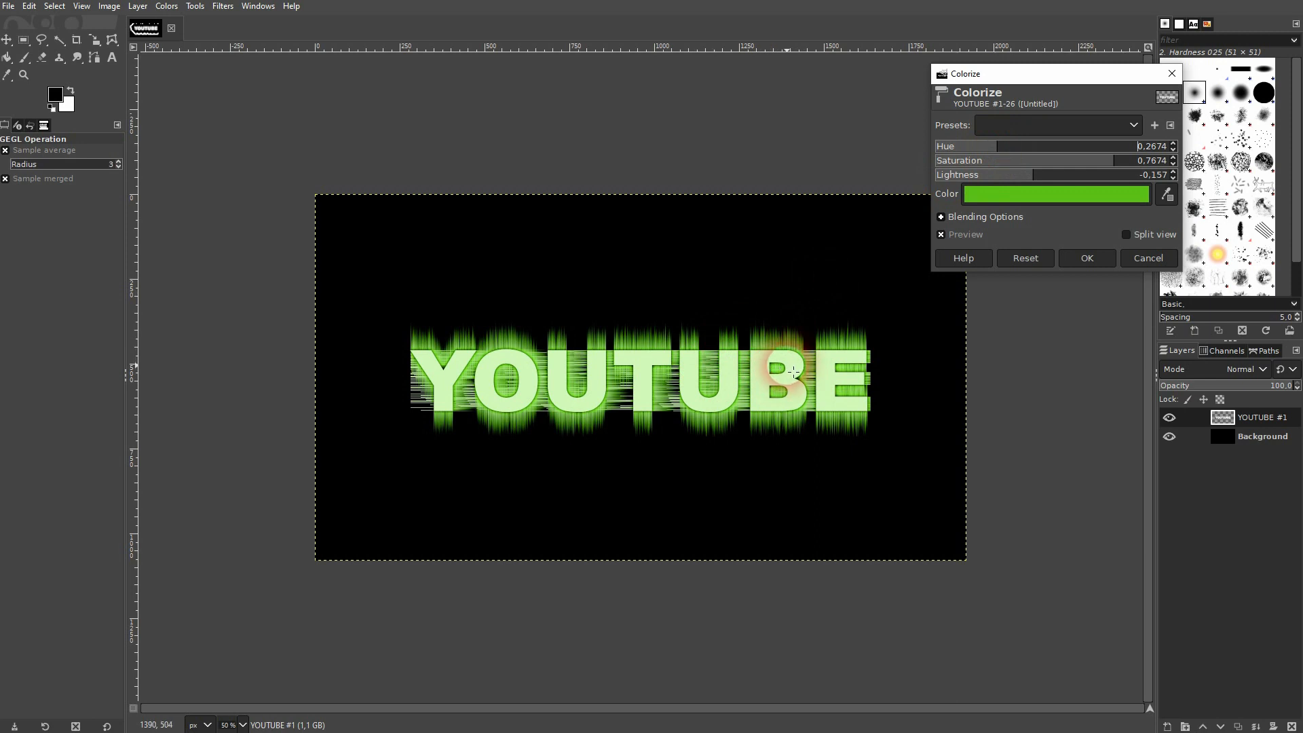
left_click(1090, 258)
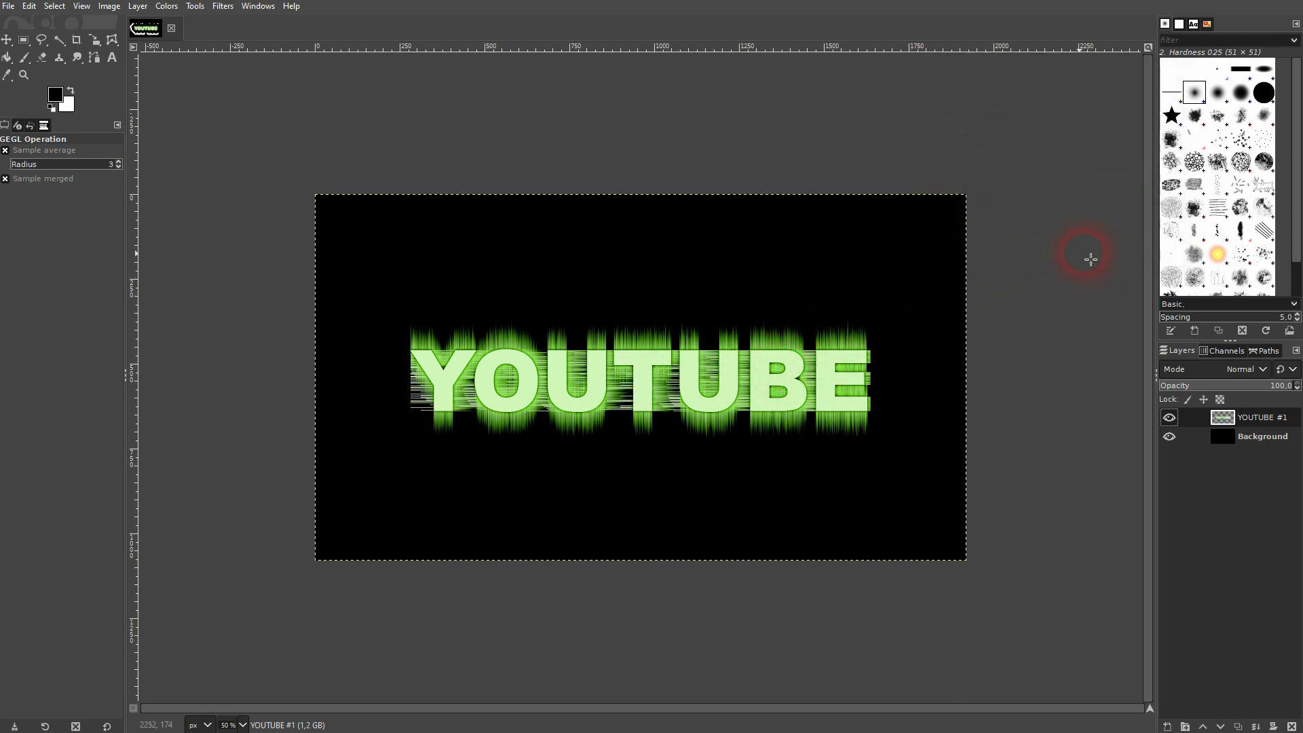
key("1")
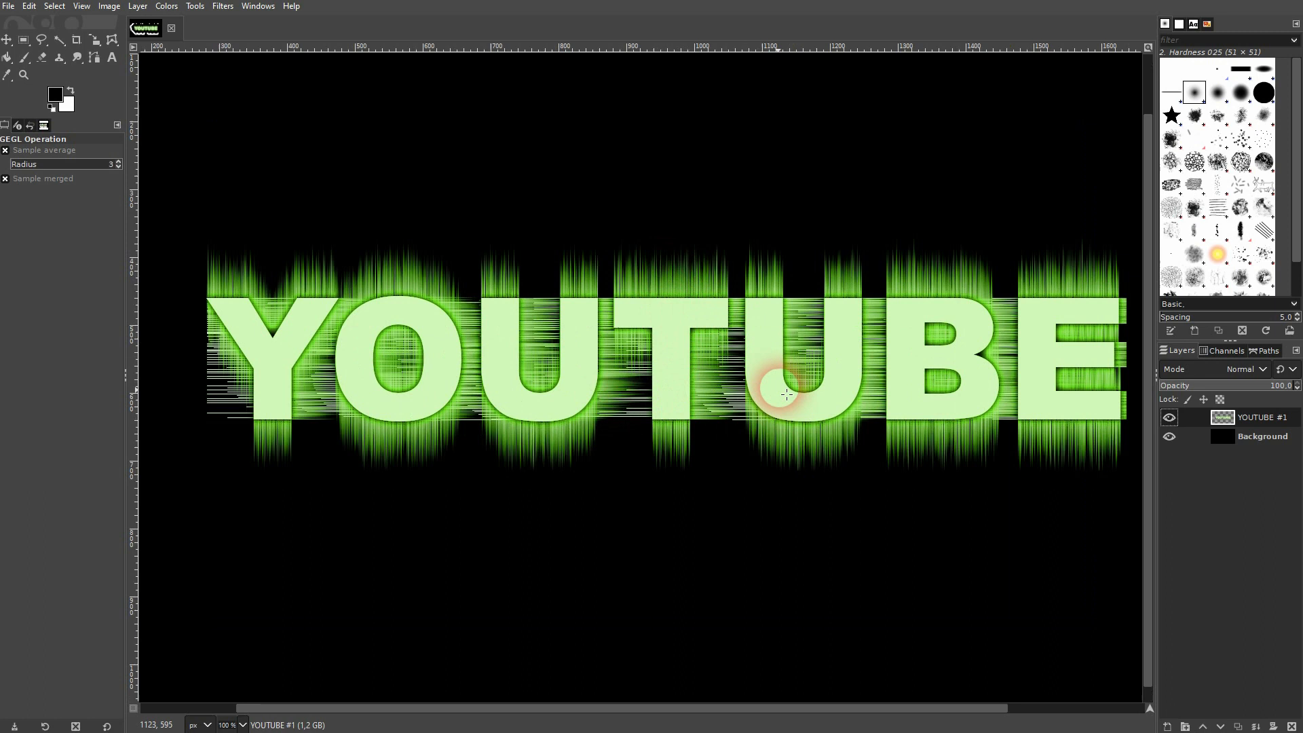
key("minus")
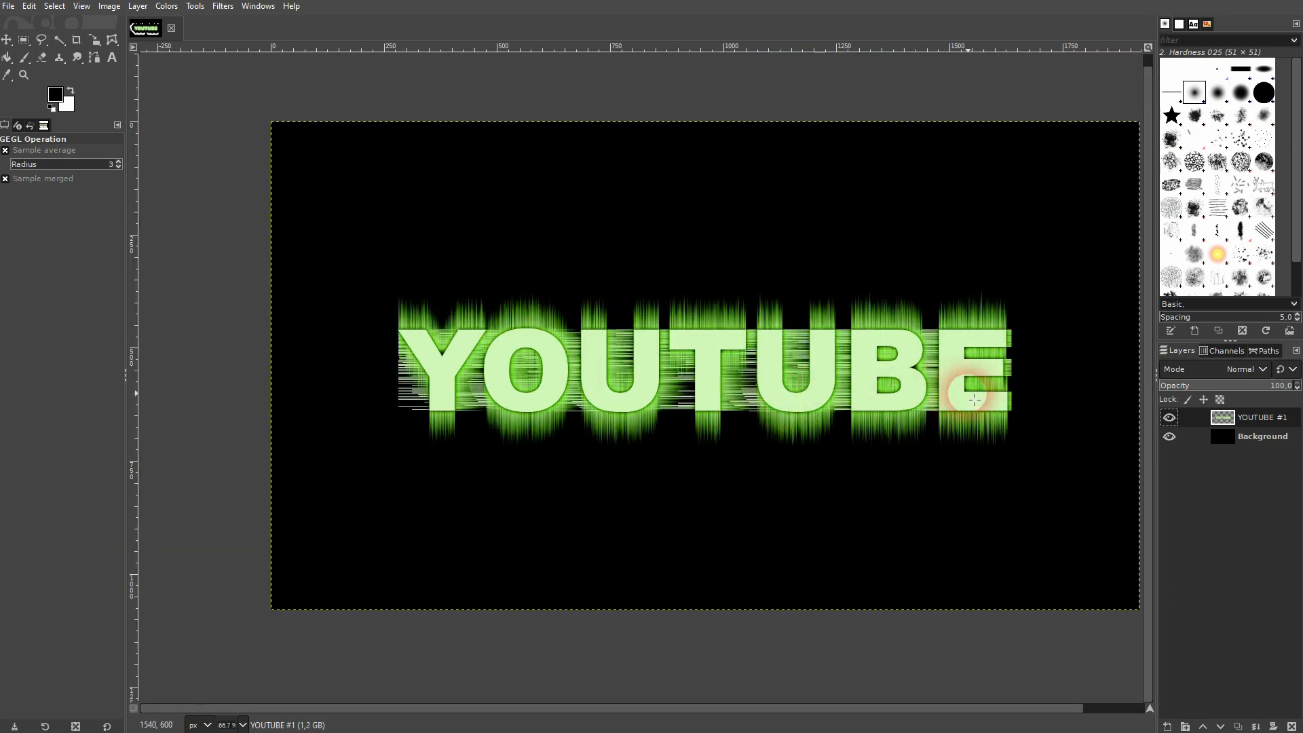